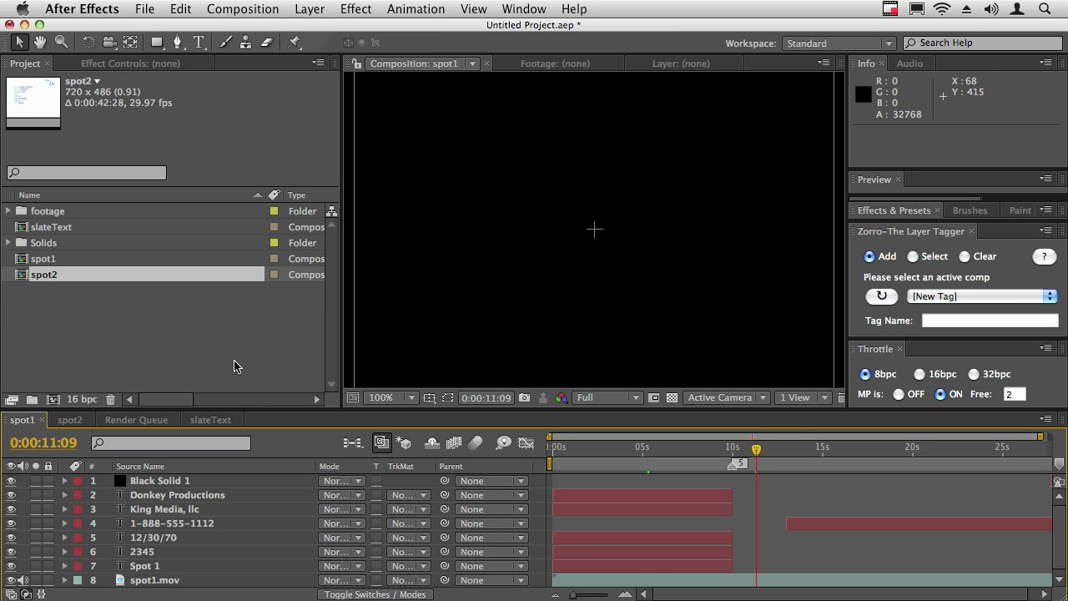
Step: Select spot1, scrub through its footage, and return to the slate frame listing agency, client and date
{"action": "left_click", "coordinate": [42, 265]}
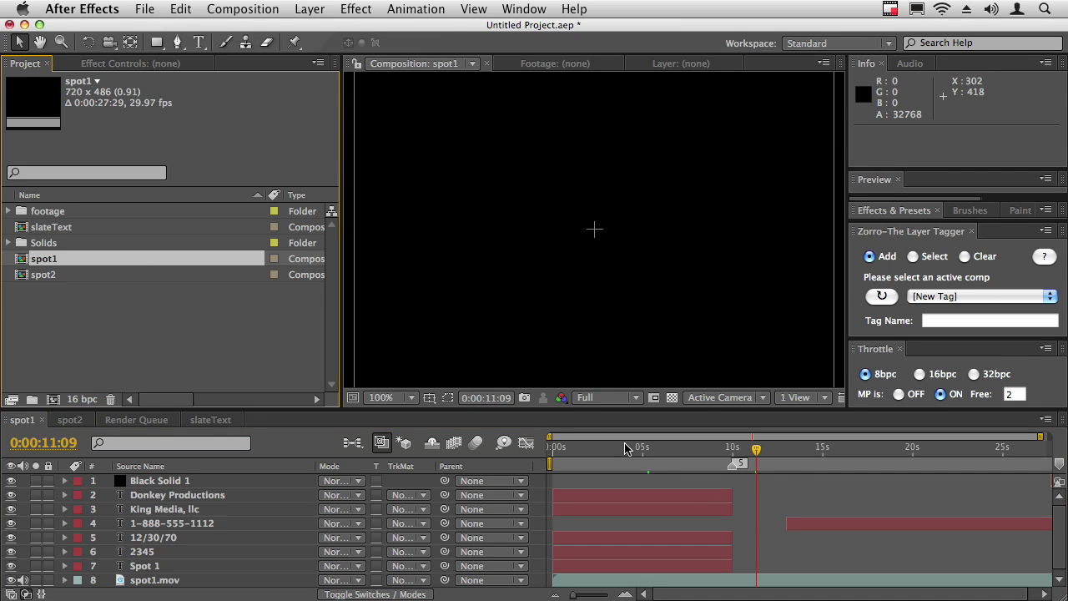
{"action": "left_click", "coordinate": [646, 451]}
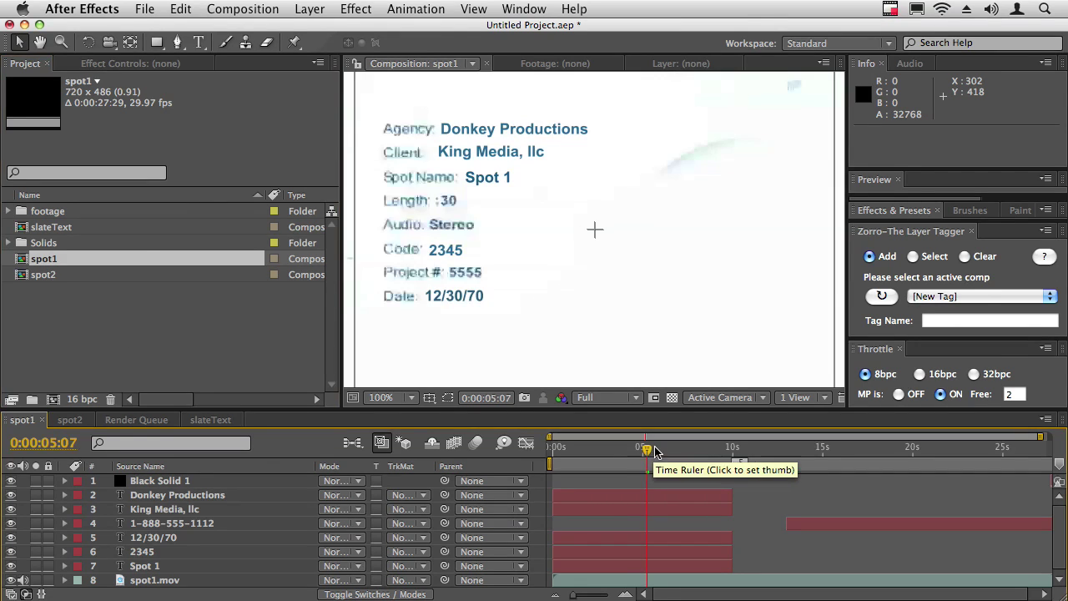
{"action": "key", "text": "super+Tab"}
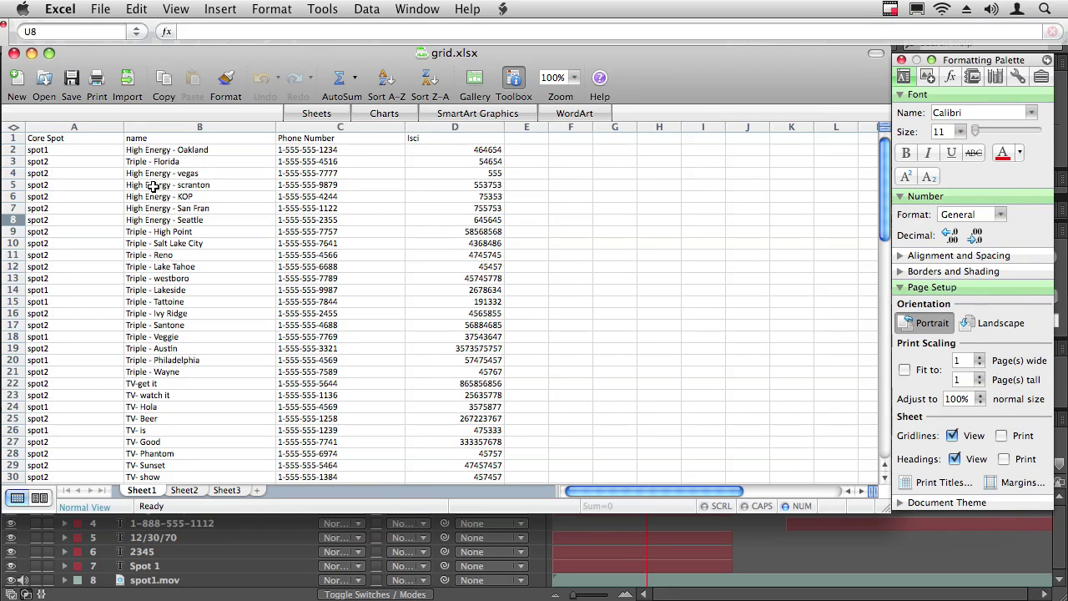
{"action": "left_click", "coordinate": [697, 596]}
{"action": "left_click", "coordinate": [761, 451]}
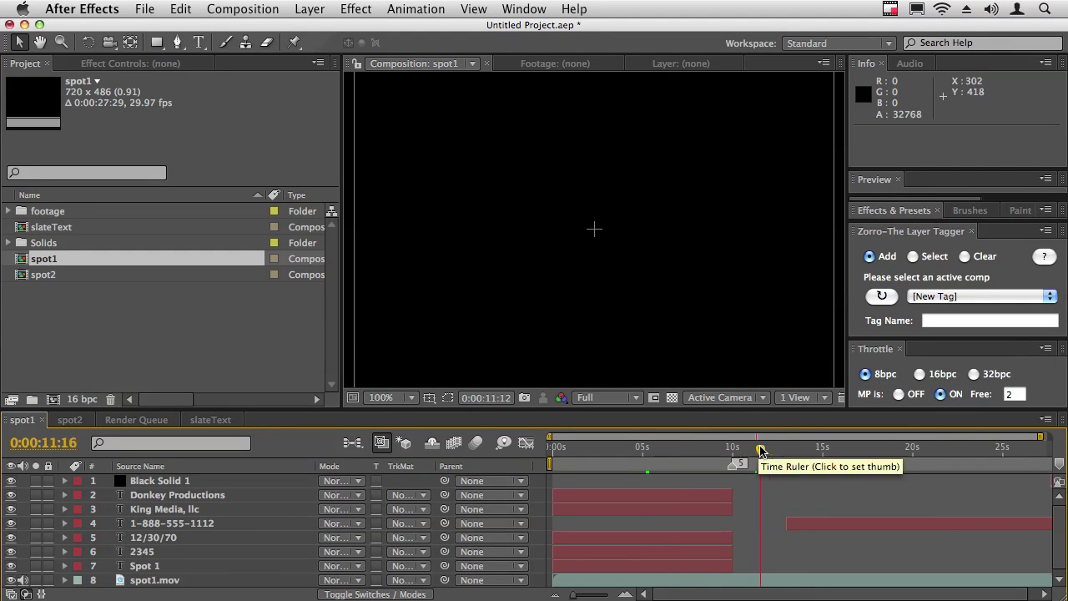
{"action": "left_click_drag", "start_coordinate": [760, 451], "coordinate": [646, 466]}
{"action": "scroll", "coordinate": [410, 281], "scroll_direction": "down", "scroll_amount": 1}
{"action": "key", "text": "period"}
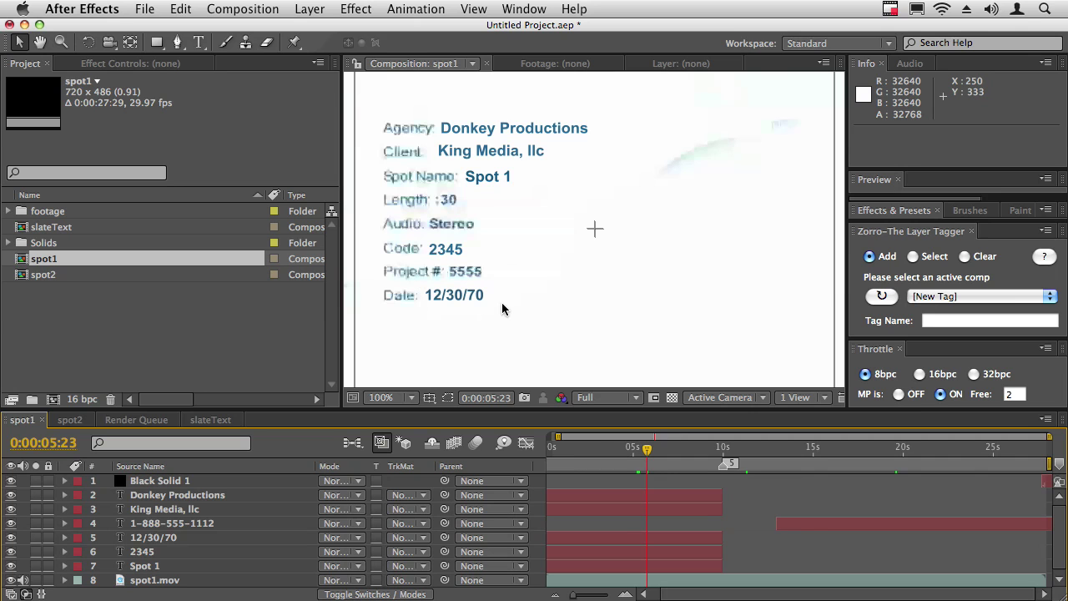
Step: Switch to Excel's grid.xlsx and select the header row and cell A1 holding Core Spot
{"action": "key", "text": "super+Tab"}
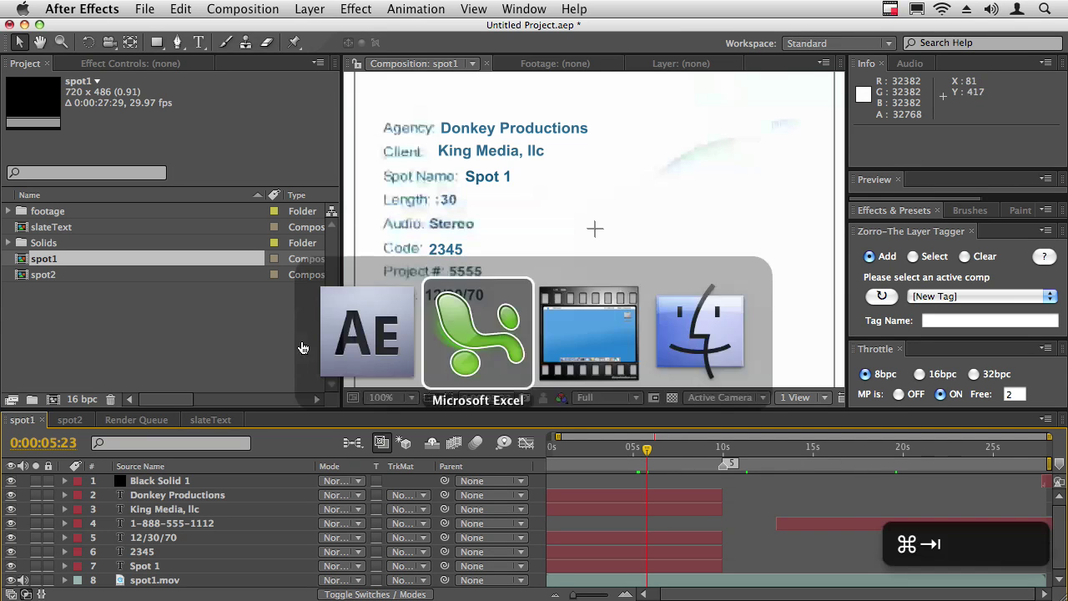
{"action": "left_click", "coordinate": [478, 331]}
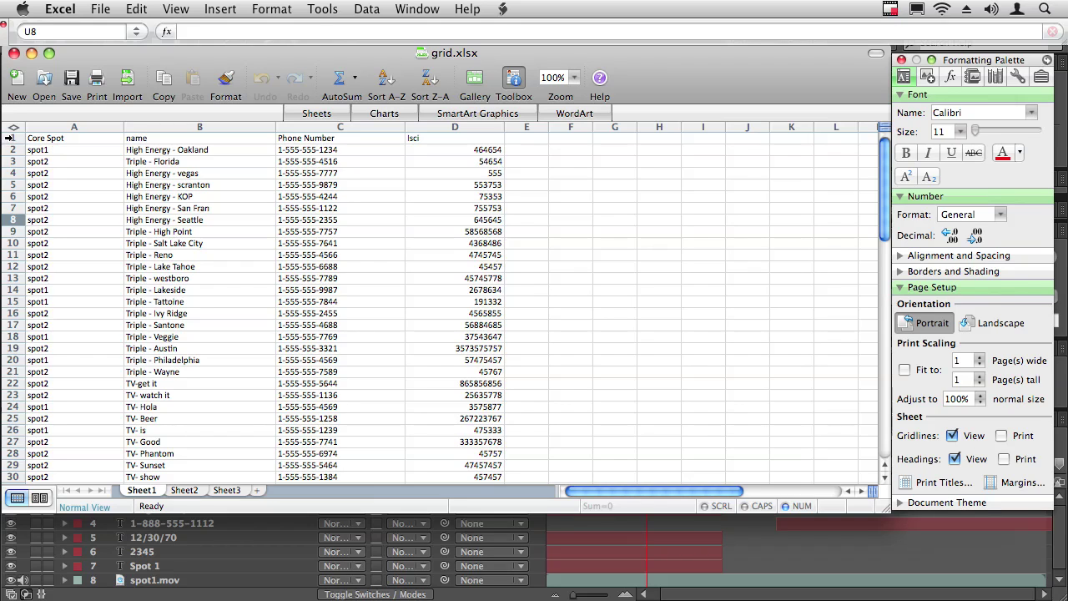
{"action": "left_click", "coordinate": [11, 138]}
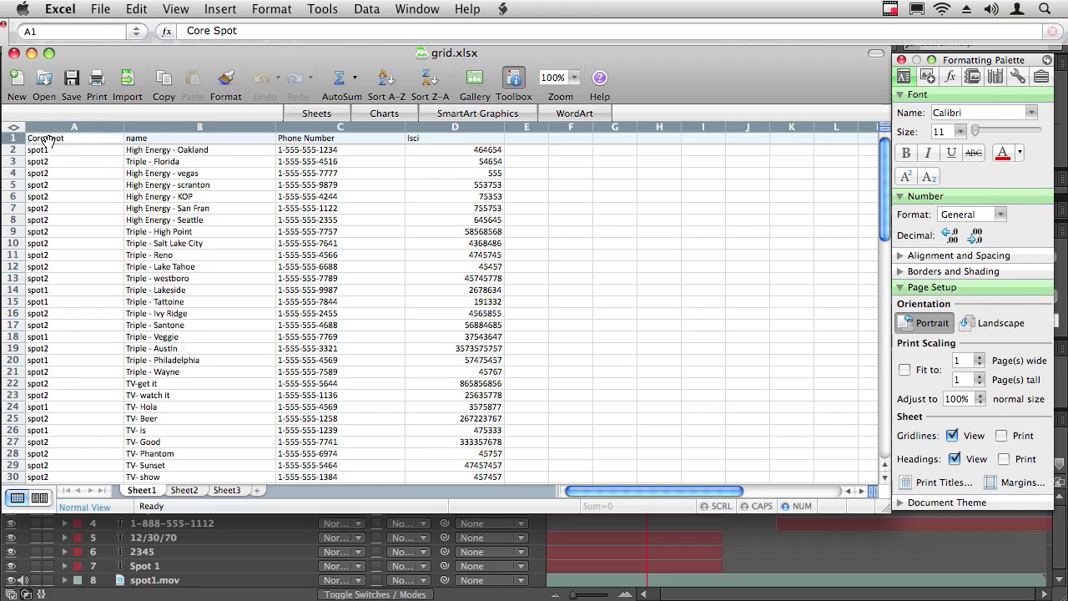
{"action": "left_click", "coordinate": [65, 139]}
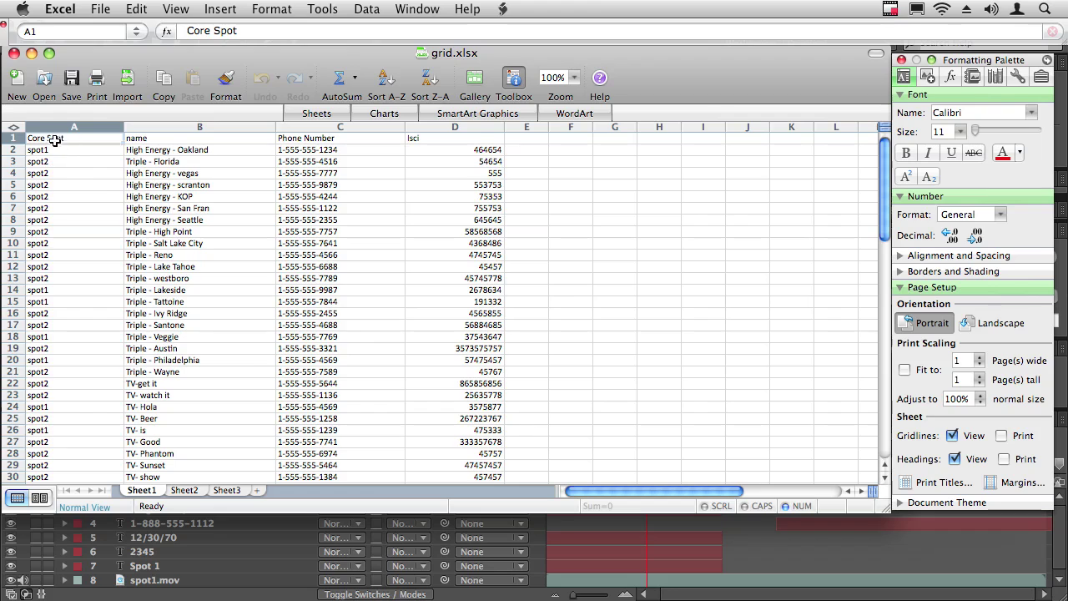
Step: Rename the A1 header from Core Spot to Comp Template, then return to After Effects
{"action": "double_click", "coordinate": [54, 140]}
{"action": "left_click_drag", "start_coordinate": [72, 139], "coordinate": [23, 142]}
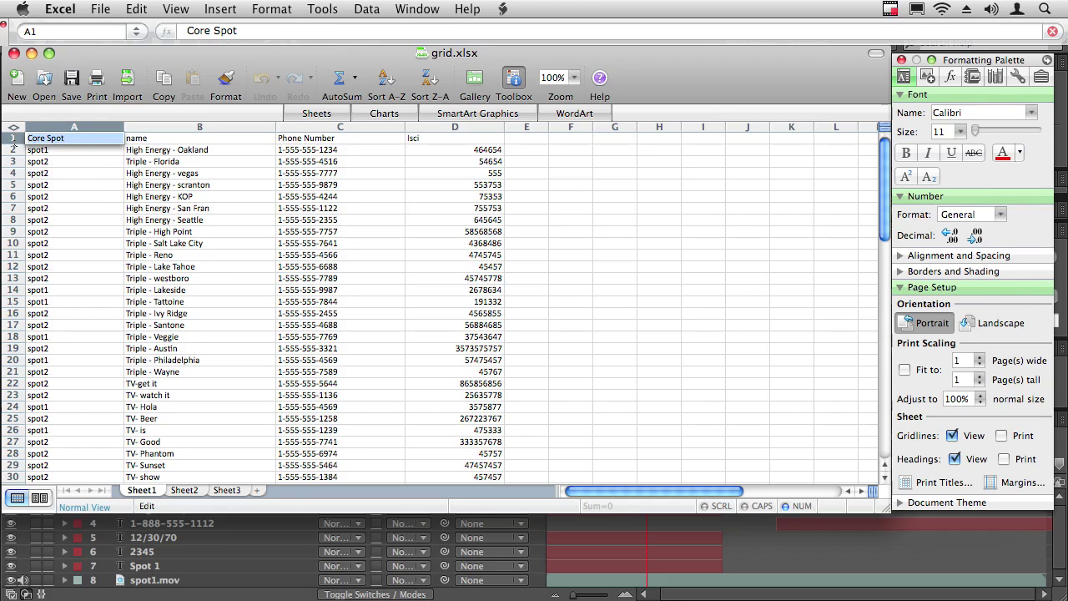
{"action": "type", "text": "Comp Template"}
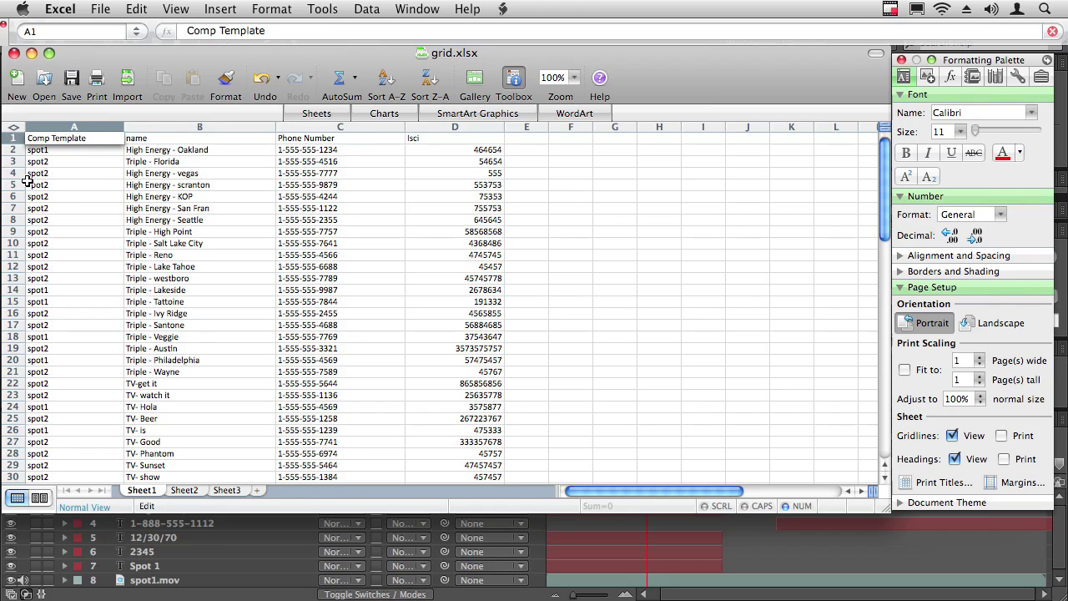
{"action": "left_click", "coordinate": [80, 180]}
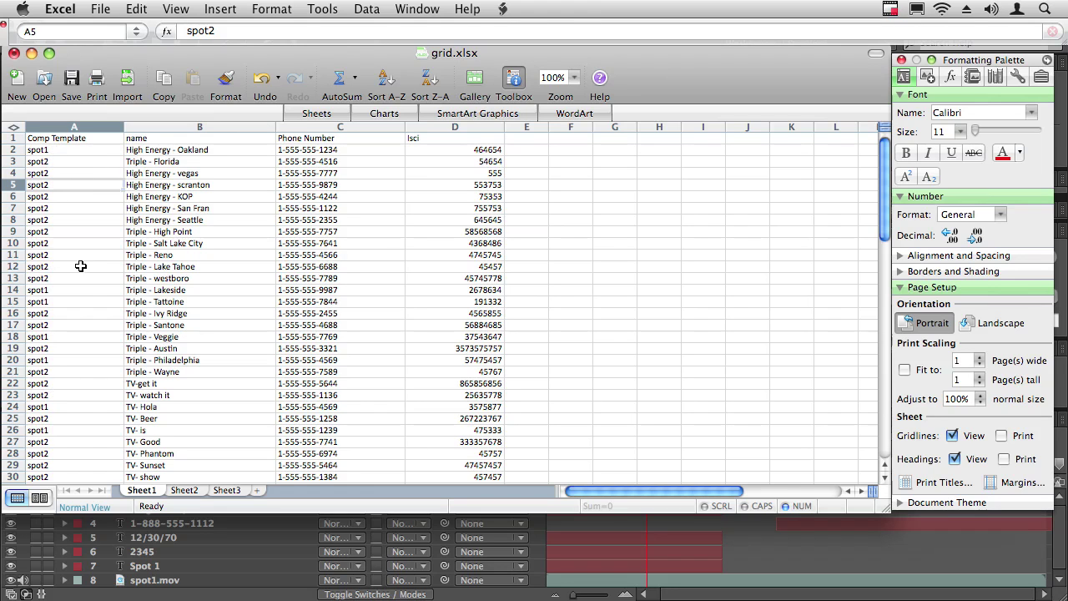
{"action": "left_click", "coordinate": [215, 591]}
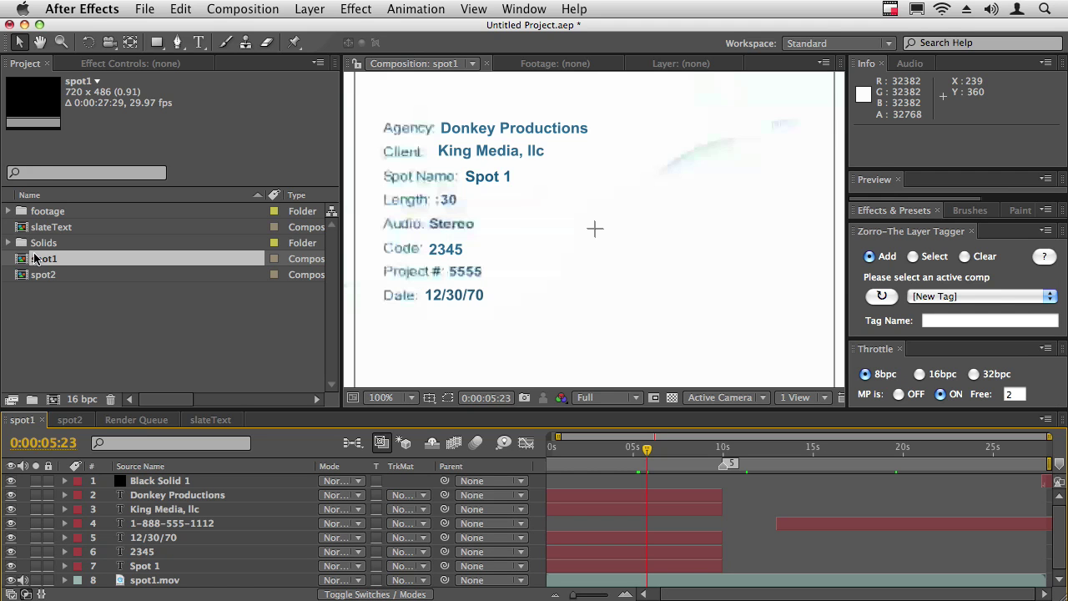
{"action": "key", "text": "super+Tab"}
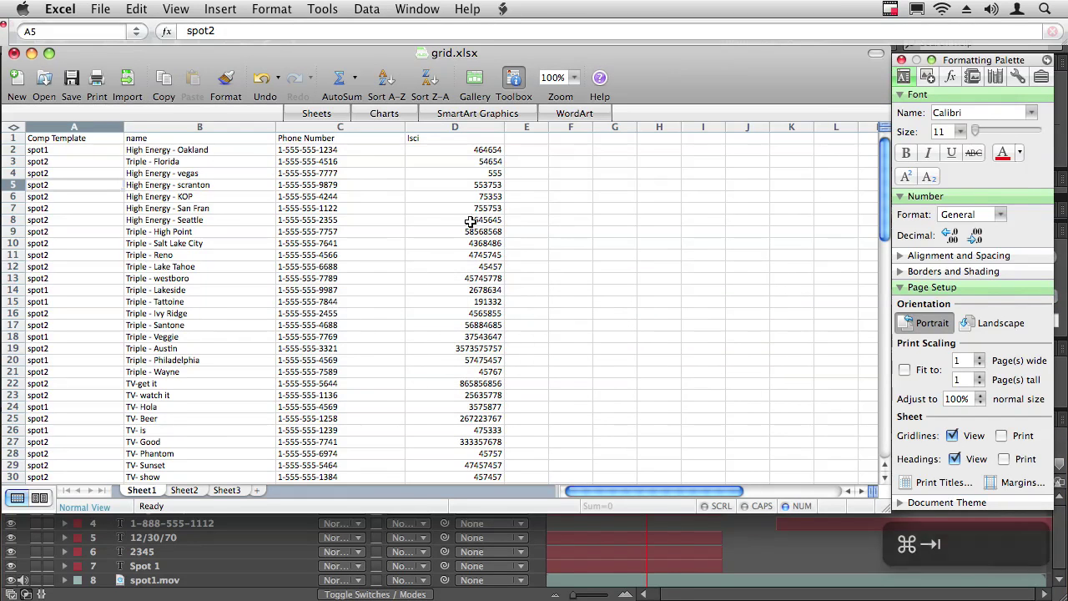
{"action": "left_click", "coordinate": [176, 594]}
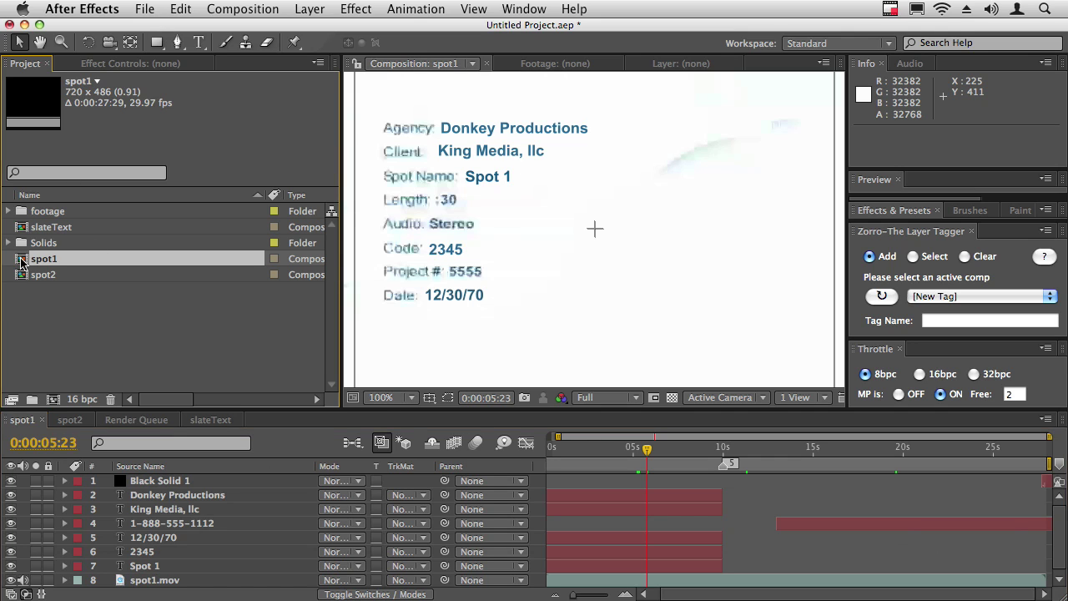
Step: Rename spot1's Spot 1 text layer to ^name, checking it against the spreadsheet's column names
{"action": "left_click", "coordinate": [488, 176]}
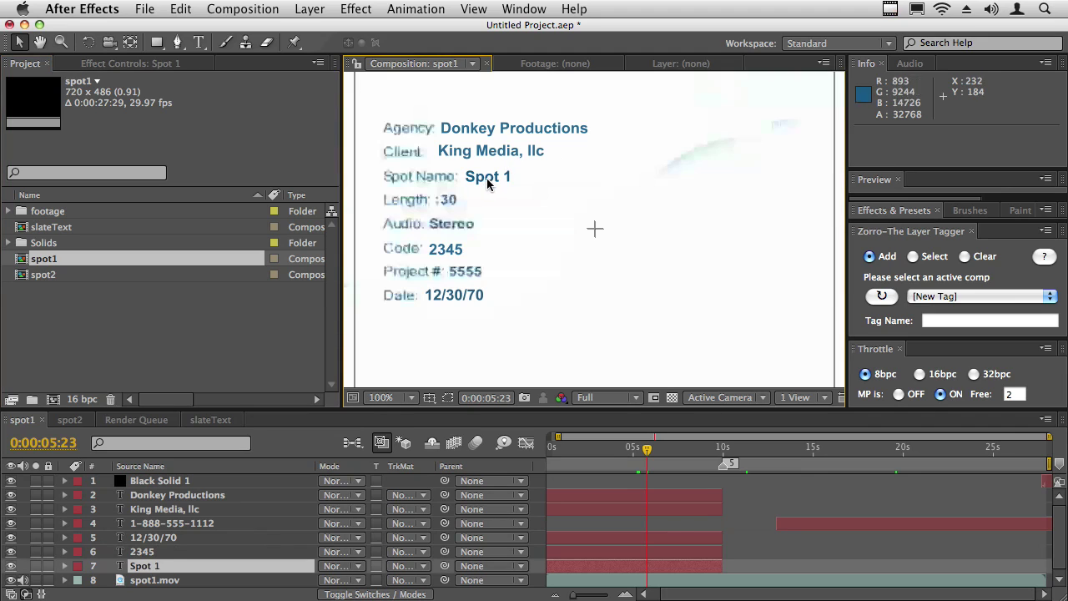
{"action": "left_click", "coordinate": [139, 568]}
{"action": "key", "text": "Return"}
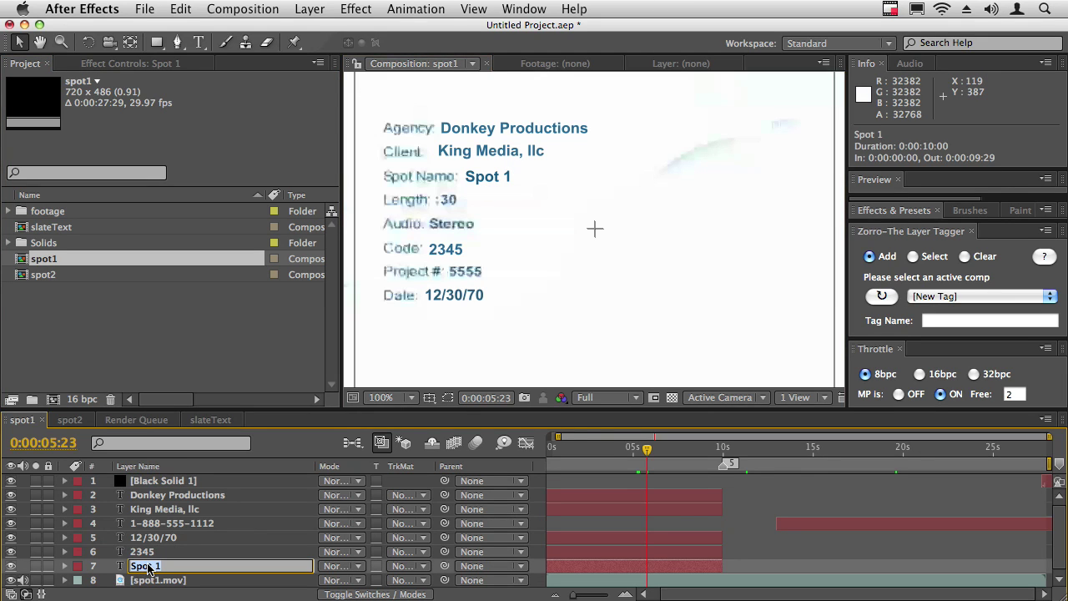
{"action": "type", "text": "A"}
{"action": "type", "text": "name"}
{"action": "key", "text": "Return"}
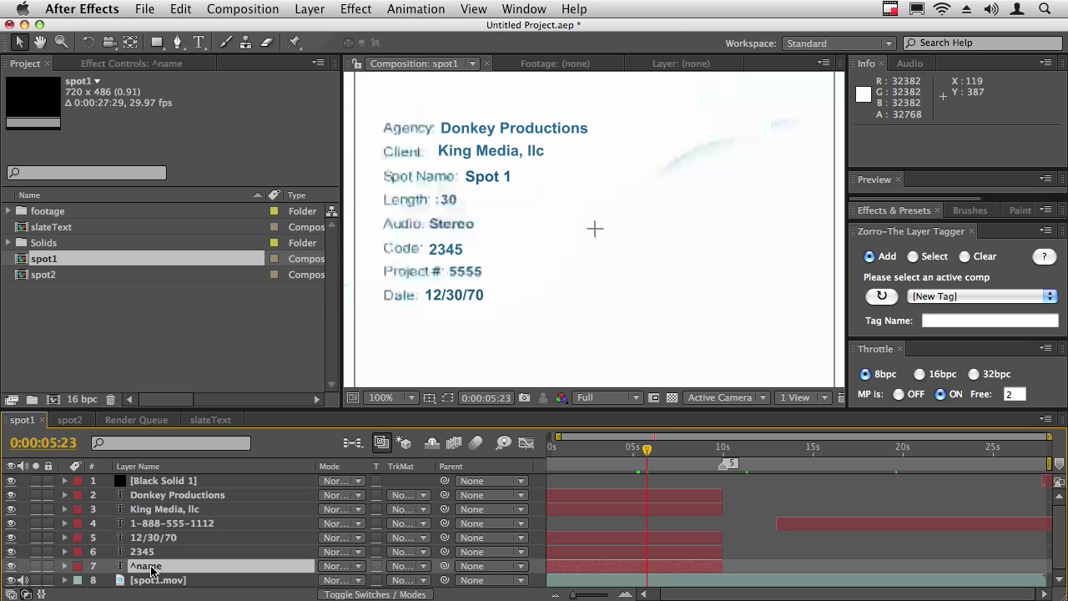
{"action": "key", "text": "super+Tab"}
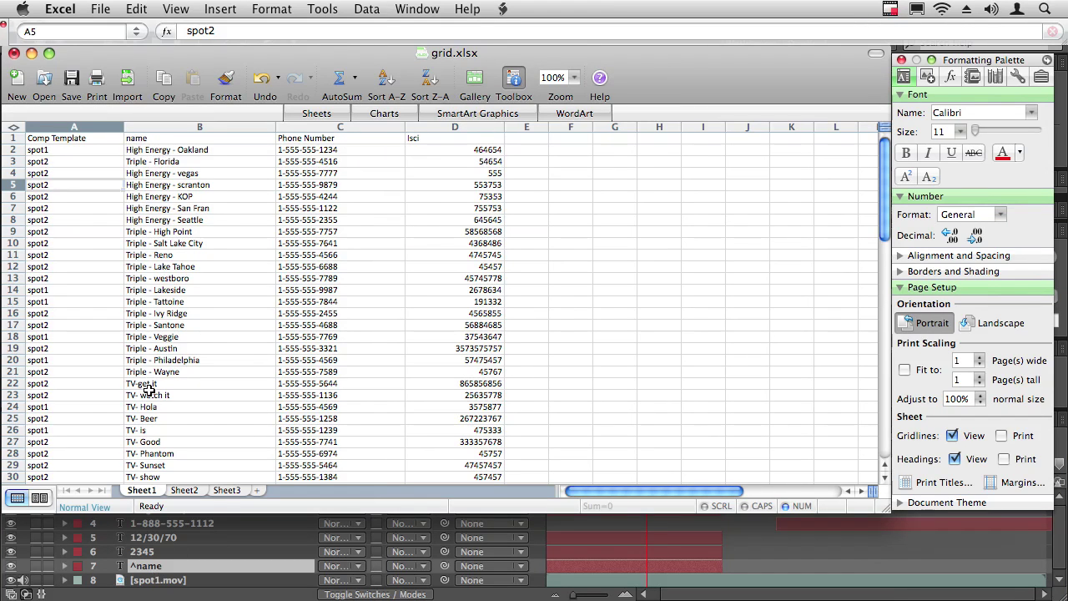
{"action": "left_click", "coordinate": [156, 571]}
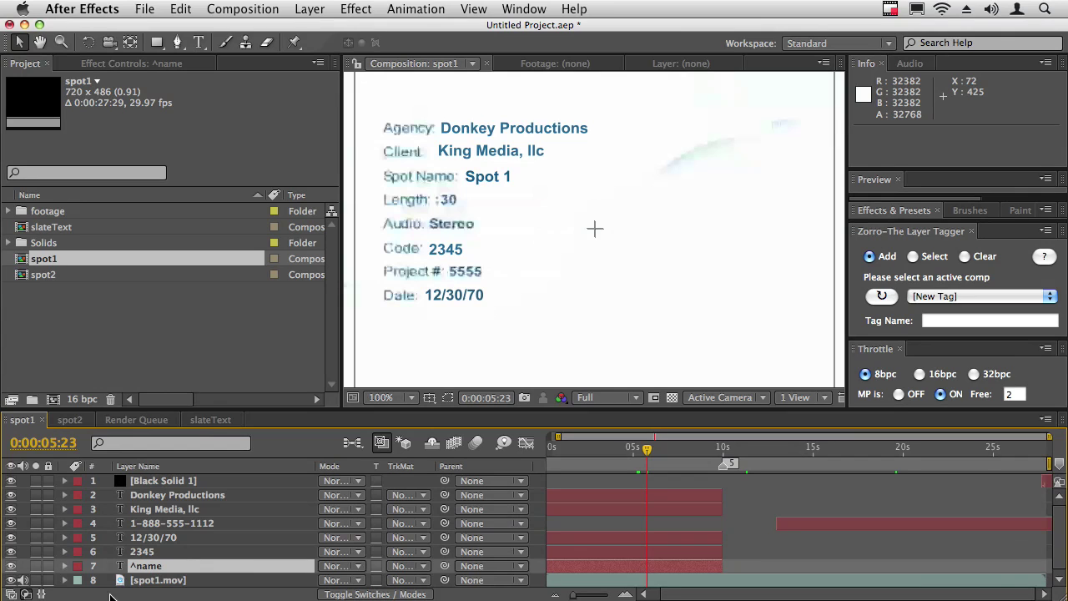
Step: Replace the spot1 slate's code 2345, Spot 1 and 12/30/70 texts with ^isci, ^name and ^date
{"action": "left_click", "coordinate": [148, 552]}
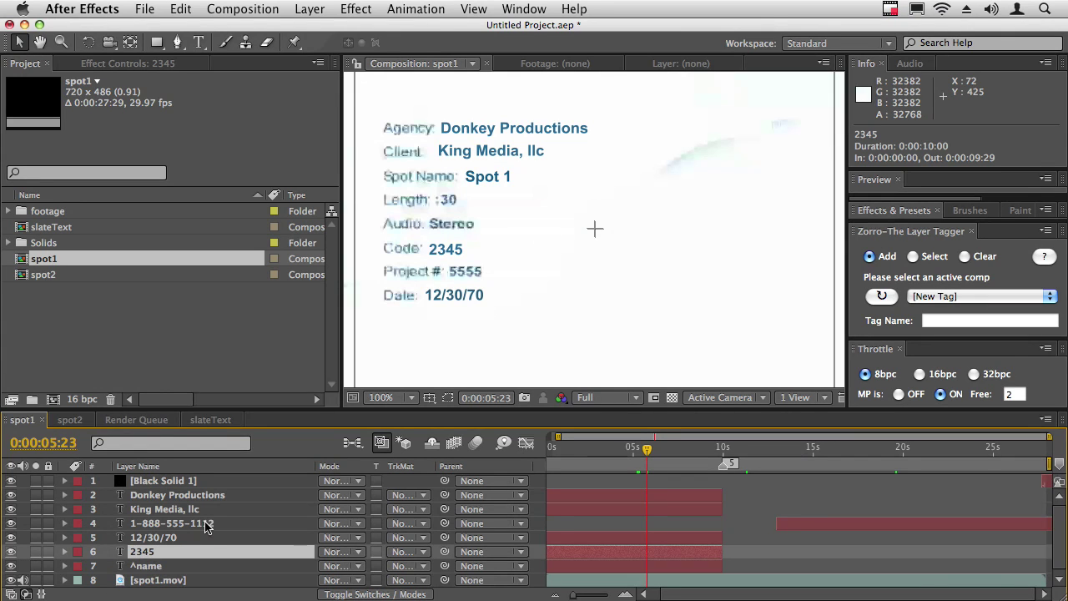
{"action": "double_click", "coordinate": [456, 252]}
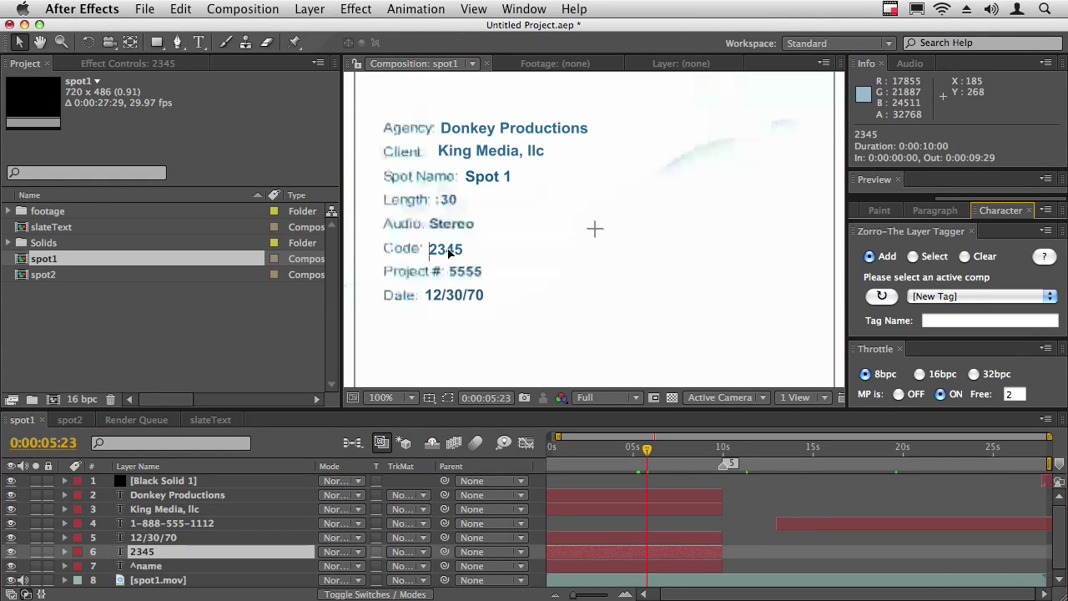
{"action": "type", "text": "^"}
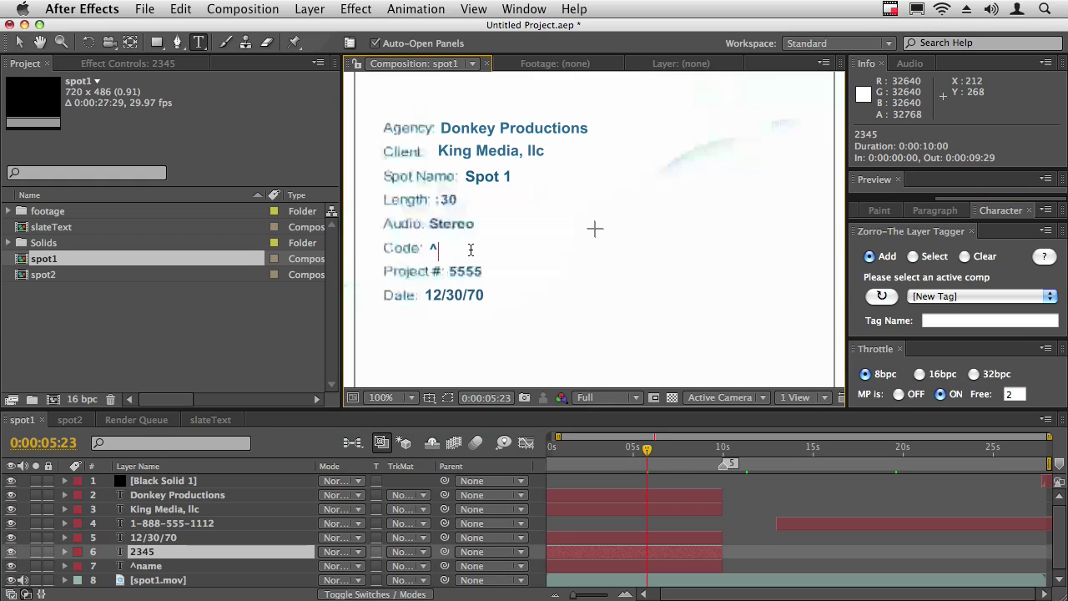
{"action": "type", "text": "isc"}
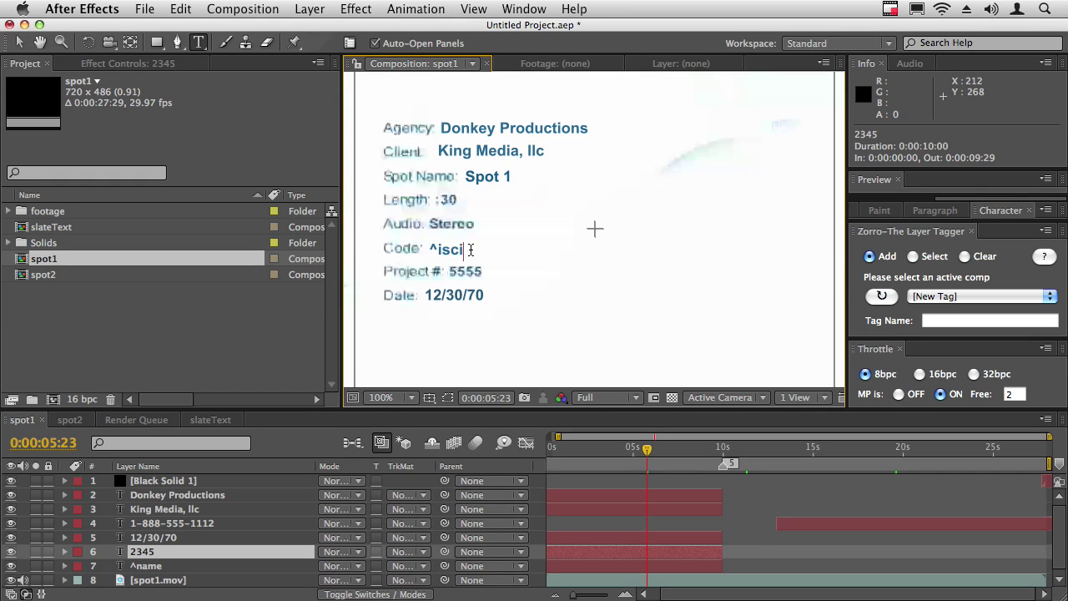
{"action": "type", "text": "i"}
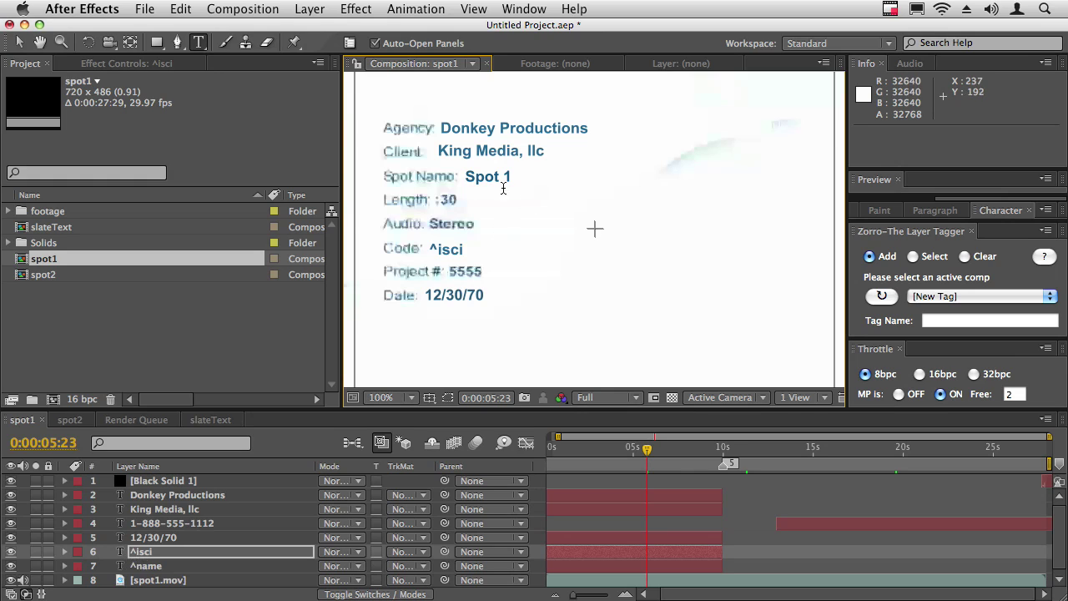
{"action": "left_click_drag", "start_coordinate": [470, 176], "coordinate": [546, 176]}
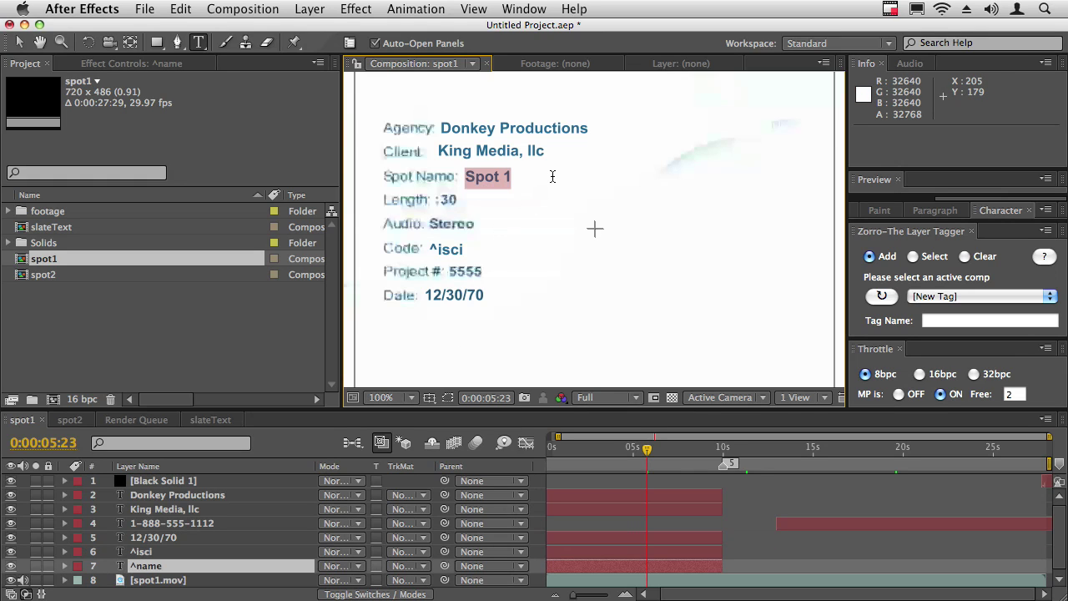
{"action": "type", "text": "^name"}
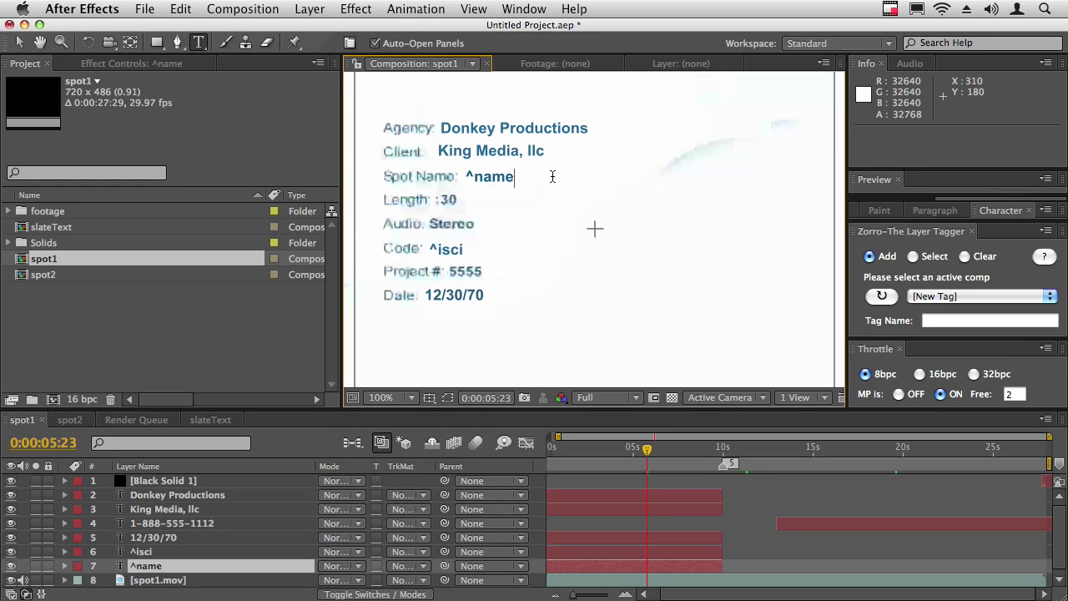
{"action": "key", "text": "Return"}
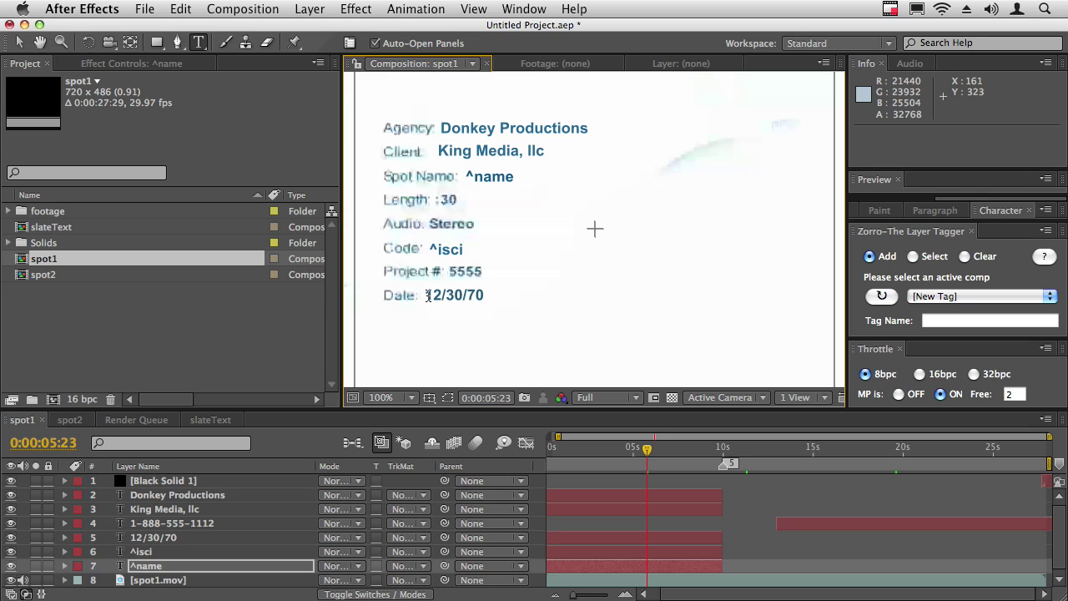
{"action": "left_click_drag", "start_coordinate": [426, 295], "coordinate": [485, 295]}
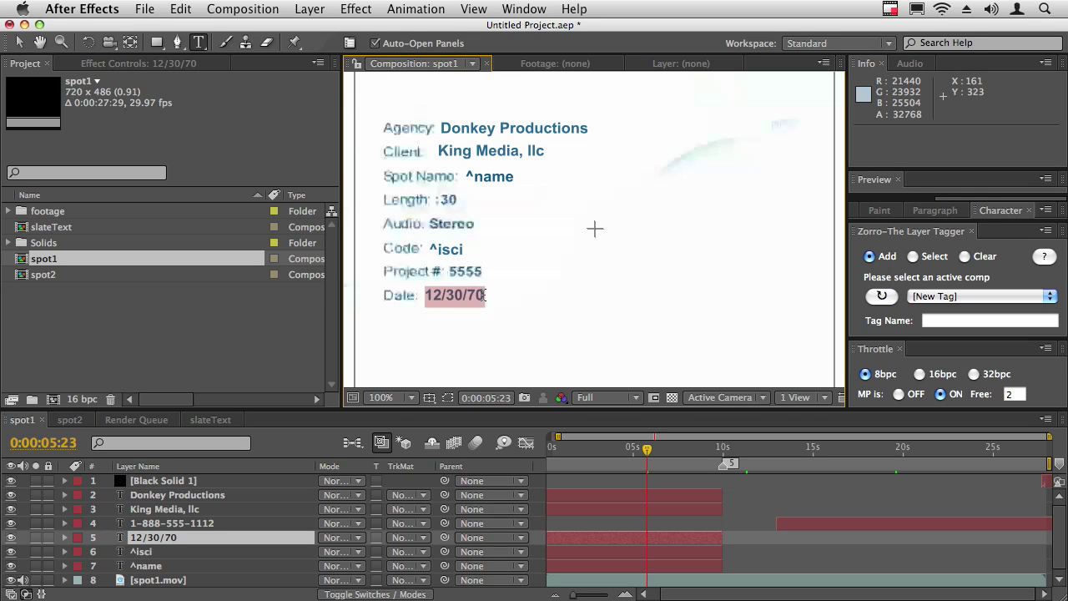
{"action": "type", "text": "^"}
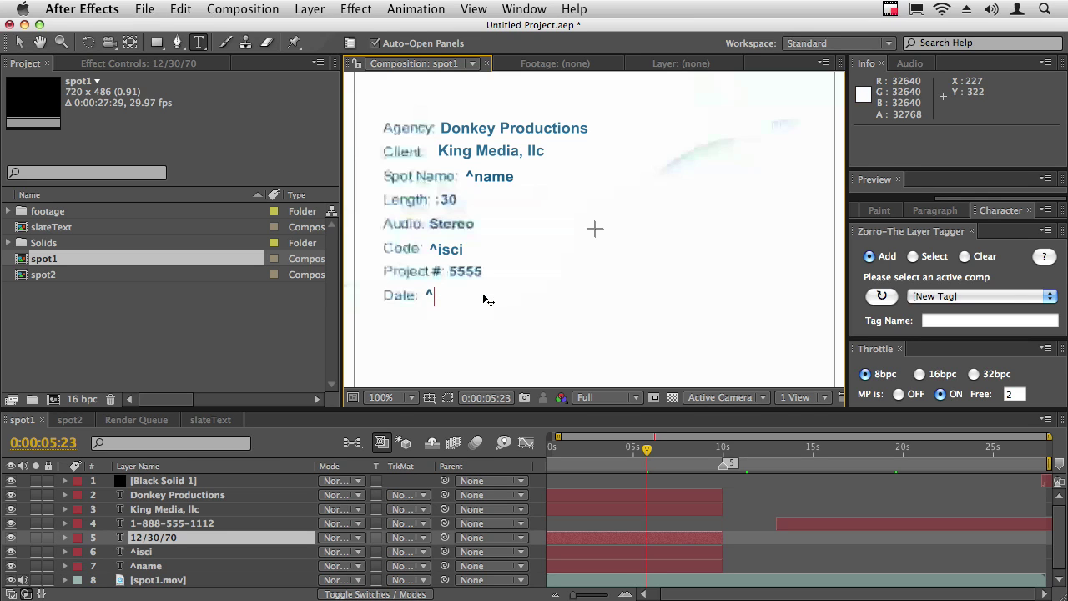
{"action": "type", "text": "date"}
{"action": "key", "text": "KP_Enter"}
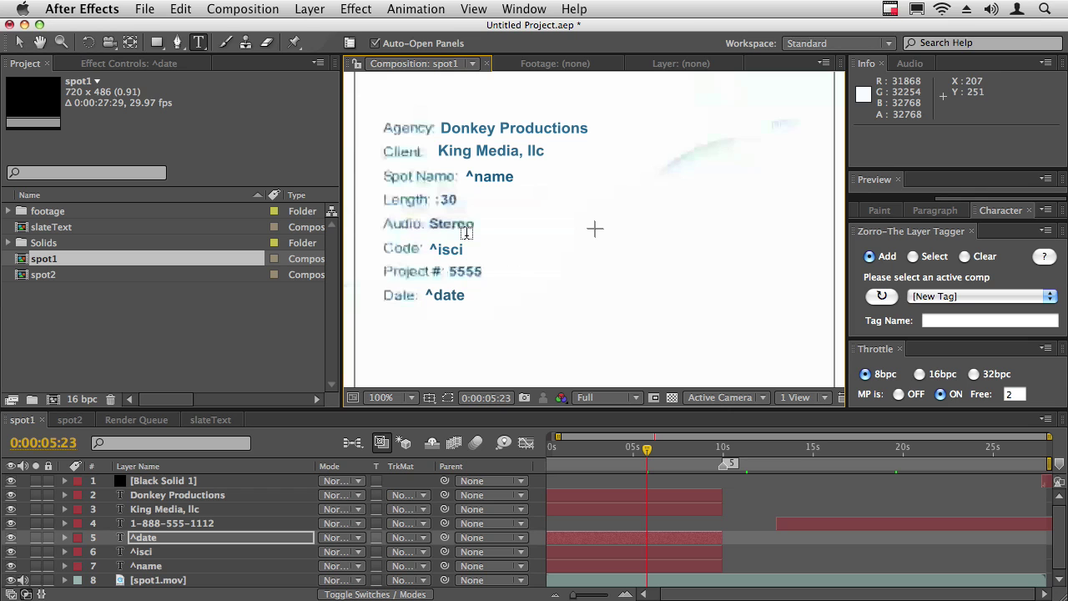
{"action": "left_click_drag", "start_coordinate": [808, 451], "coordinate": [846, 451]}
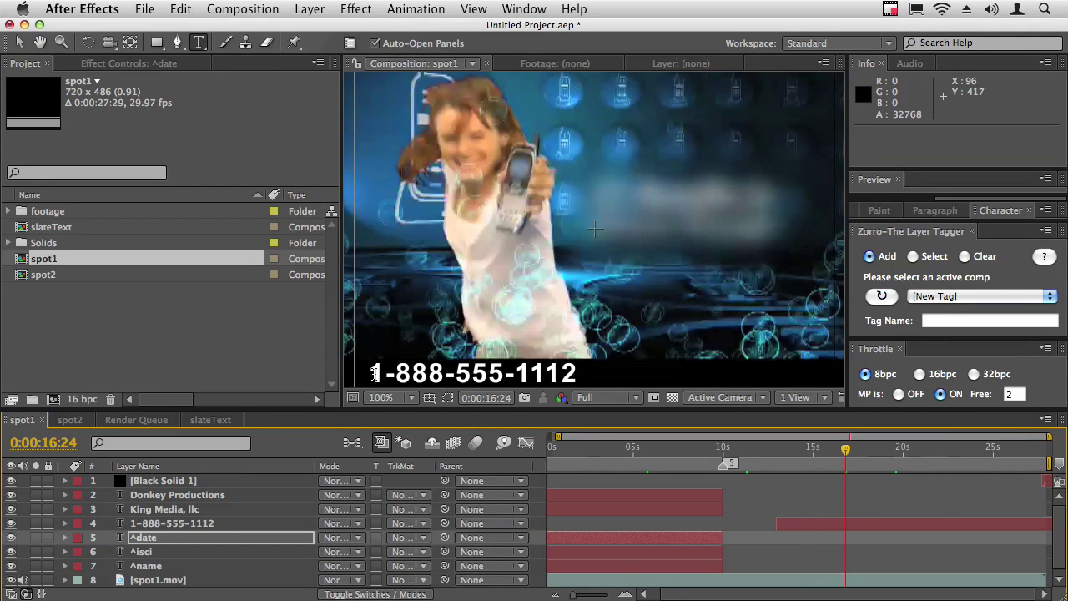
{"action": "left_click_drag", "start_coordinate": [374, 373], "coordinate": [661, 370]}
{"action": "type", "text": "^number"}
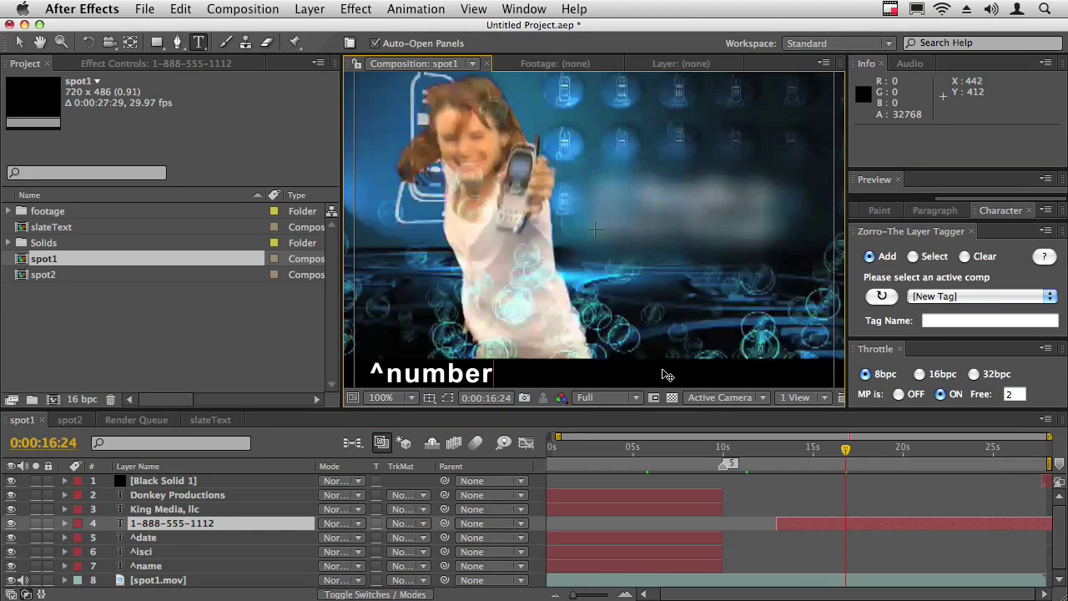
{"action": "key", "text": "BackSpace"}
{"action": "key", "text": "BackSpace"}
{"action": "key", "text": "BackSpace"}
{"action": "key", "text": "BackSpace"}
{"action": "key", "text": "BackSpace"}
{"action": "key", "text": "BackSpace"}
{"action": "type", "text": "phone"}
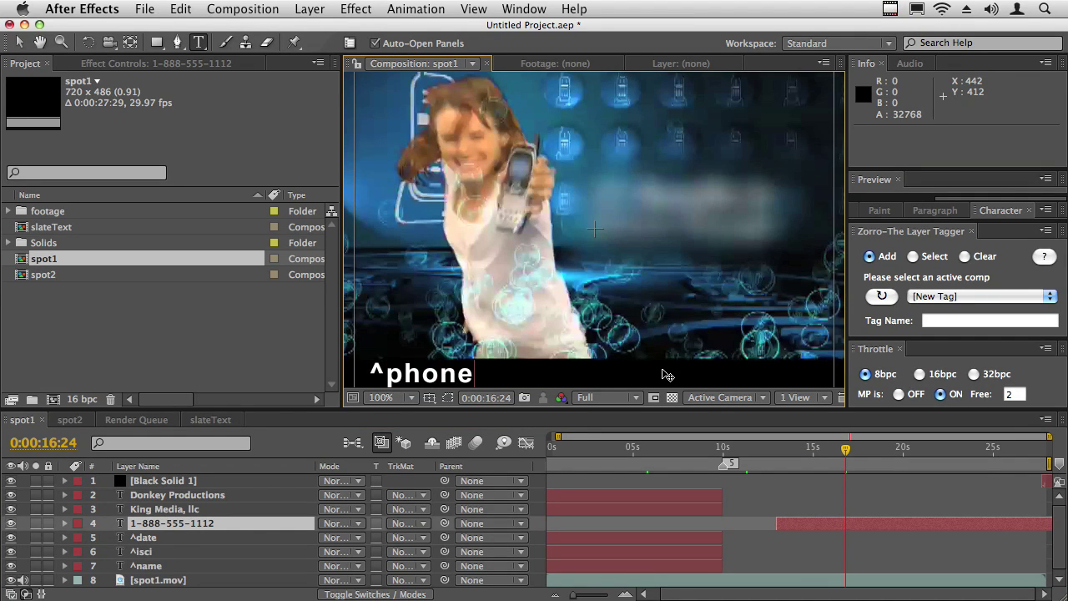
{"action": "key", "text": "KP_Enter"}
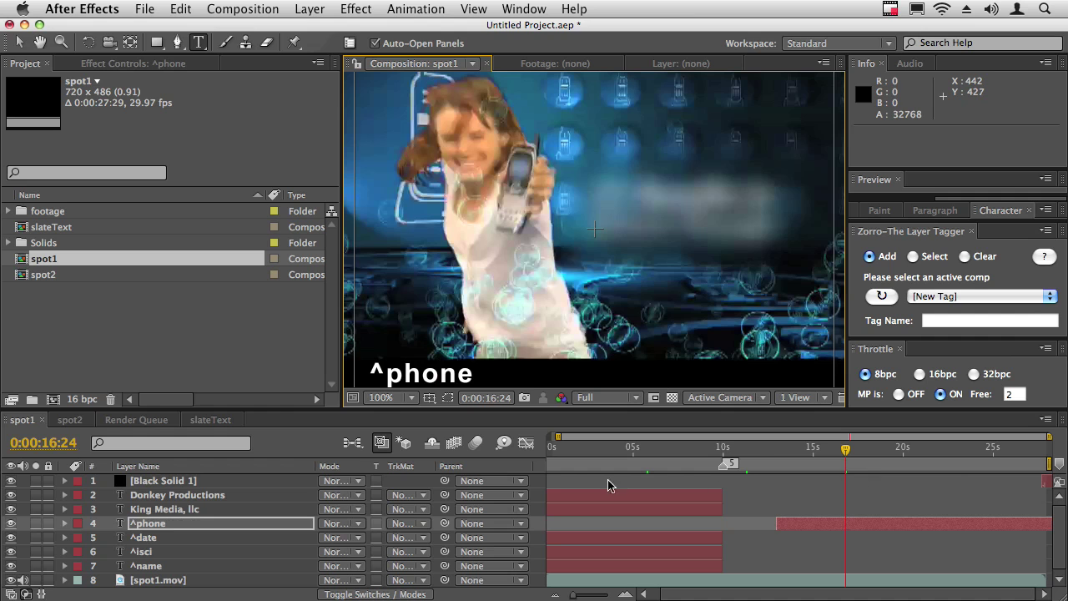
{"action": "key", "text": "super+Tab"}
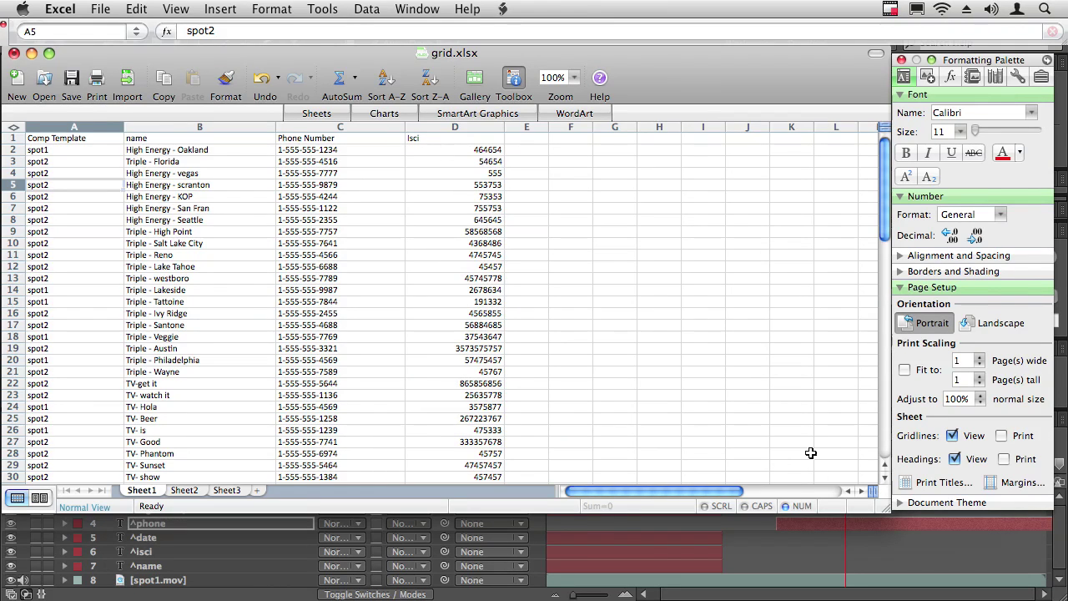
Step: Return from grid.xlsx to the After Effects window showing the spot1 comp
{"action": "left_click", "coordinate": [601, 537]}
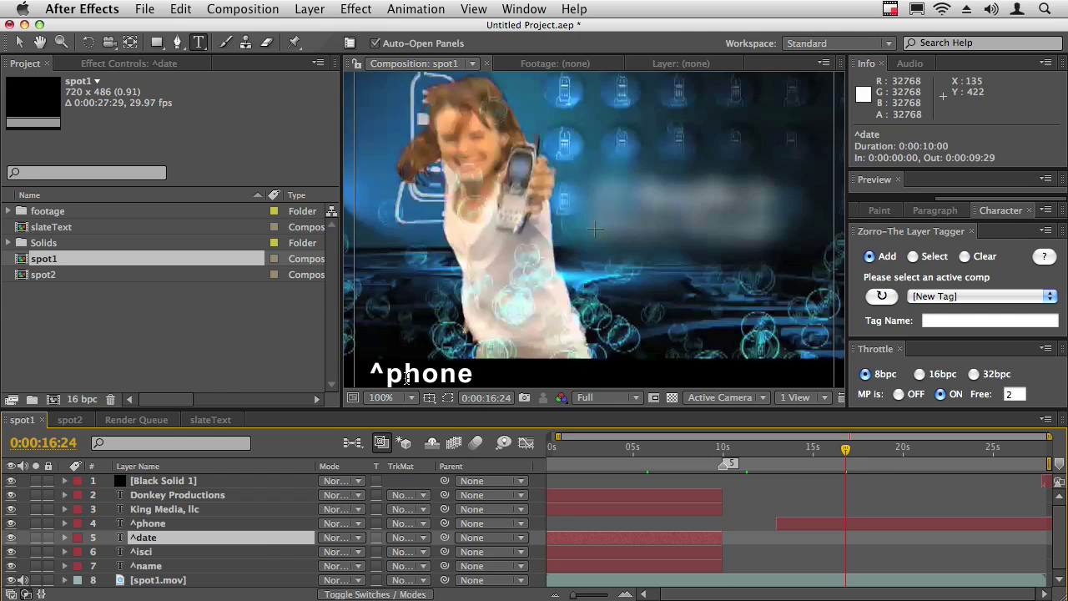
{"action": "left_click", "coordinate": [44, 276]}
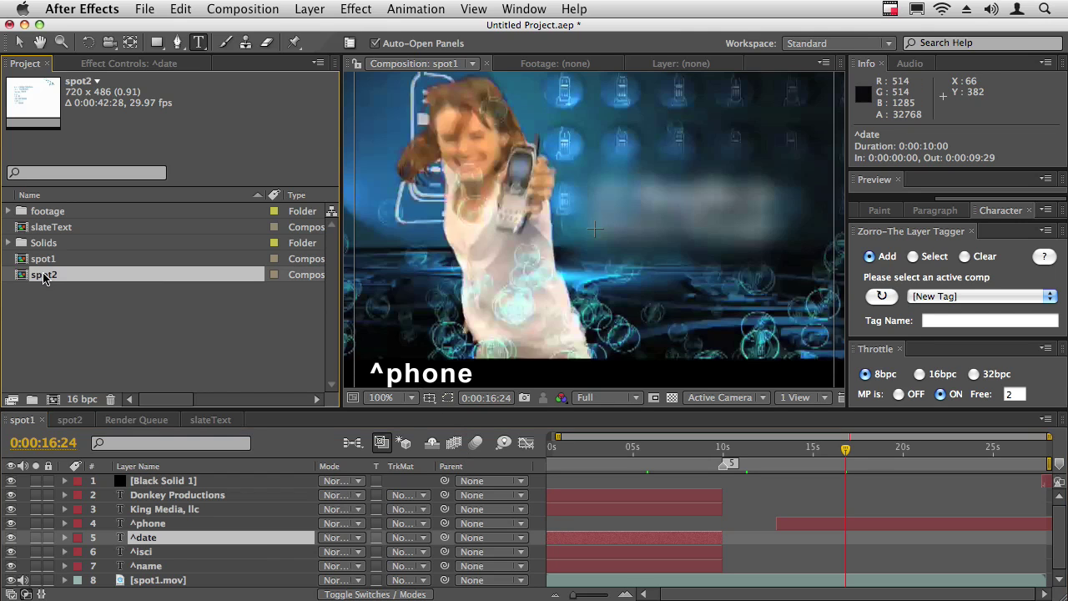
{"action": "double_click", "coordinate": [43, 275]}
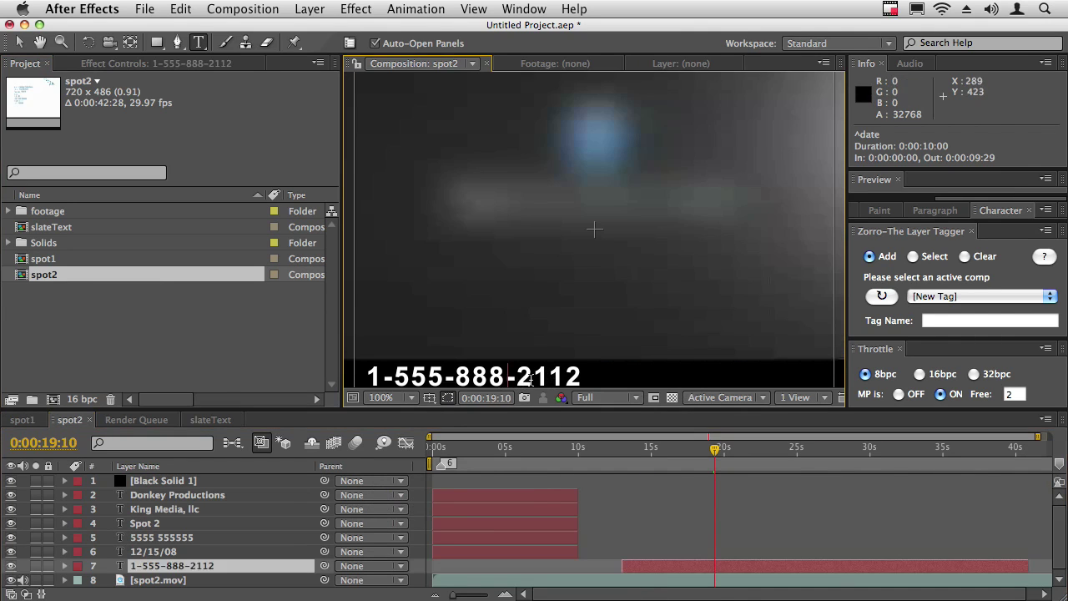
{"action": "left_click_drag", "start_coordinate": [576, 377], "coordinate": [278, 372]}
{"action": "type", "text": "^"}
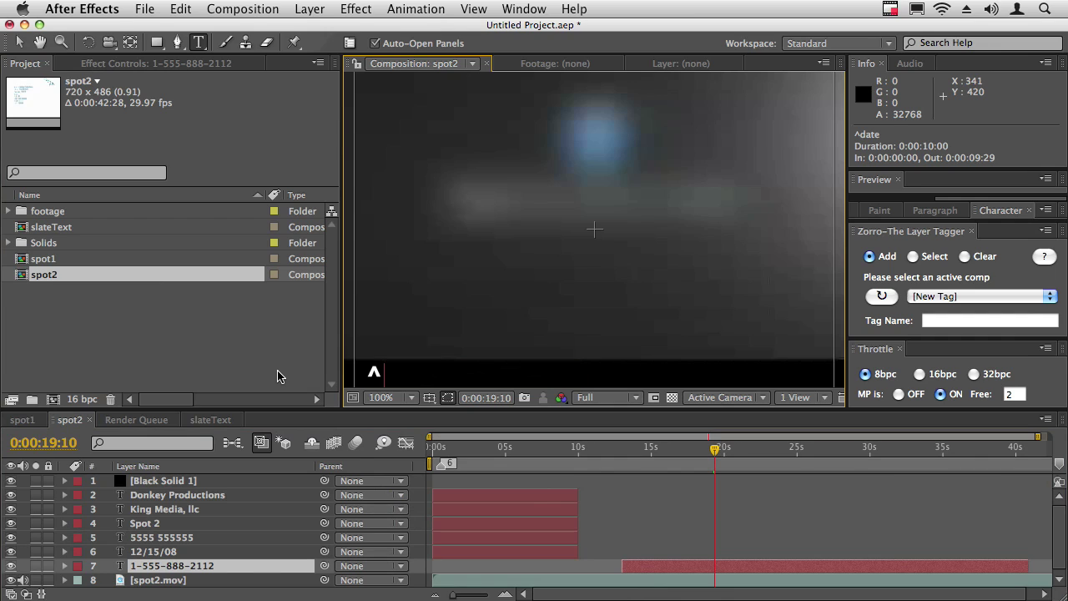
{"action": "type", "text": "Phone"}
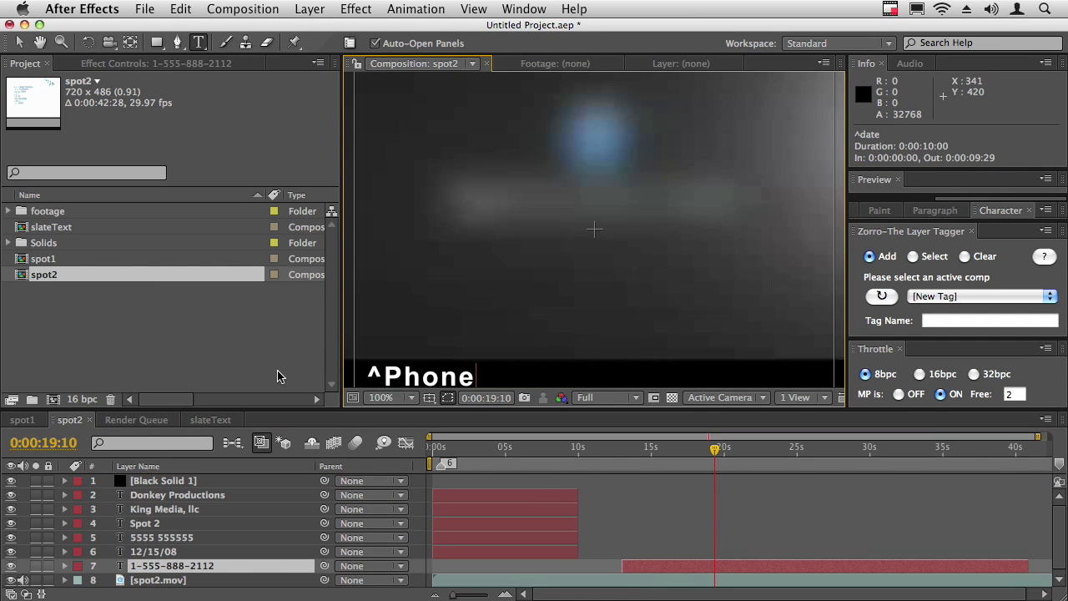
{"action": "key", "text": "Escape"}
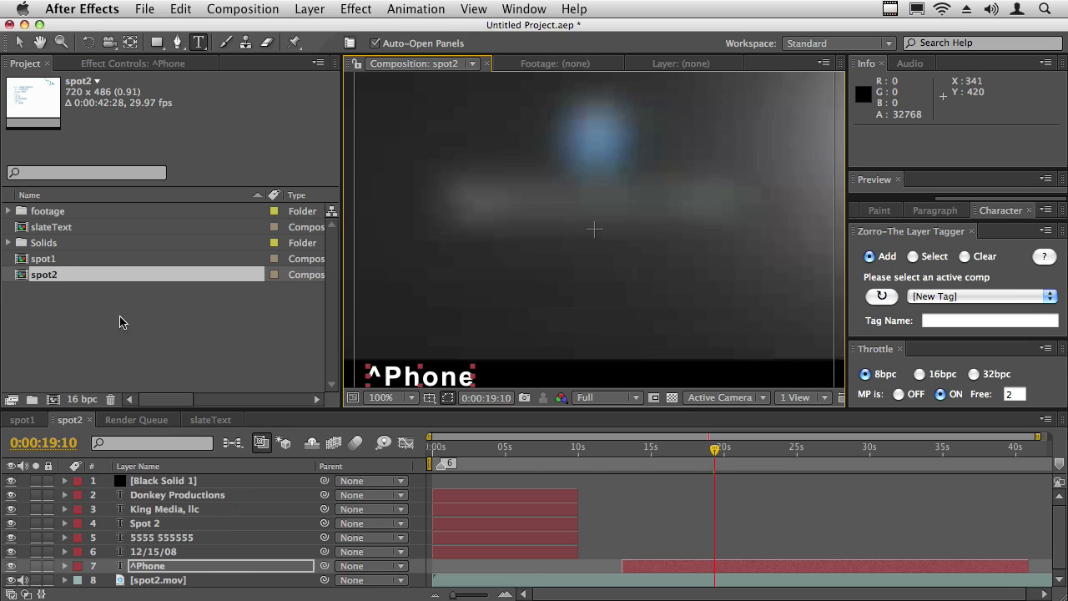
{"action": "double_click", "coordinate": [44, 259]}
{"action": "double_click", "coordinate": [44, 275]}
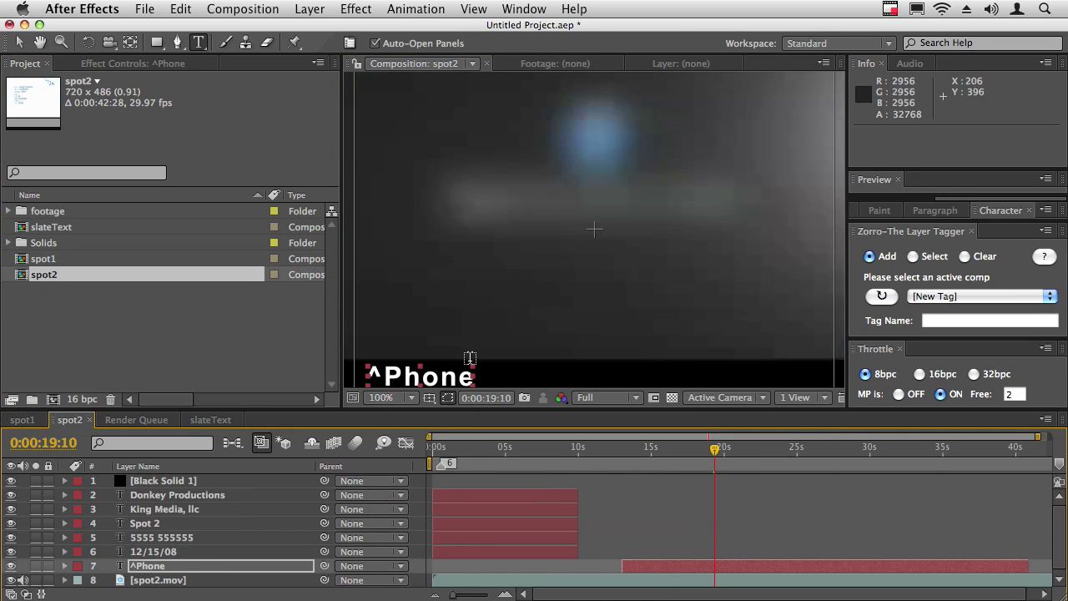
{"action": "left_click_drag", "start_coordinate": [384, 376], "coordinate": [398, 374]}
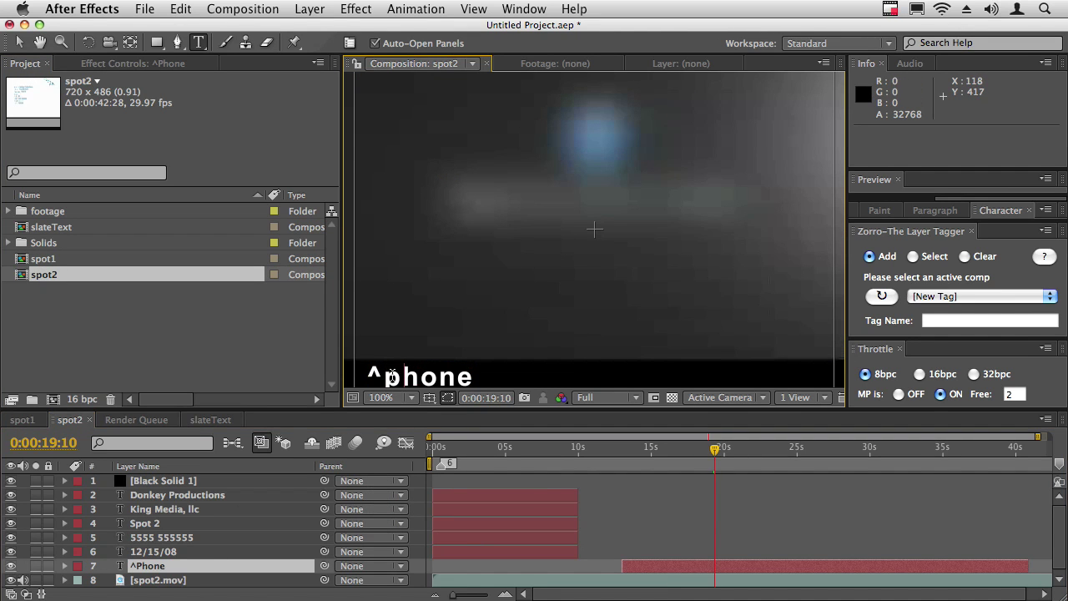
{"action": "key", "text": "KP_Enter"}
{"action": "left_click", "coordinate": [540, 451]}
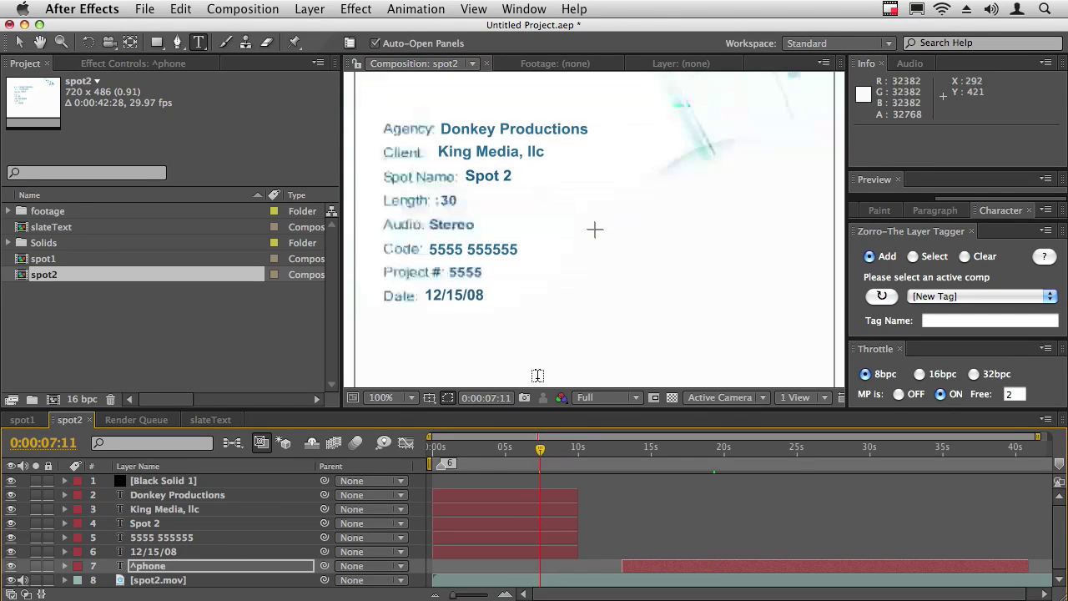
{"action": "left_click_drag", "start_coordinate": [430, 251], "coordinate": [559, 251]}
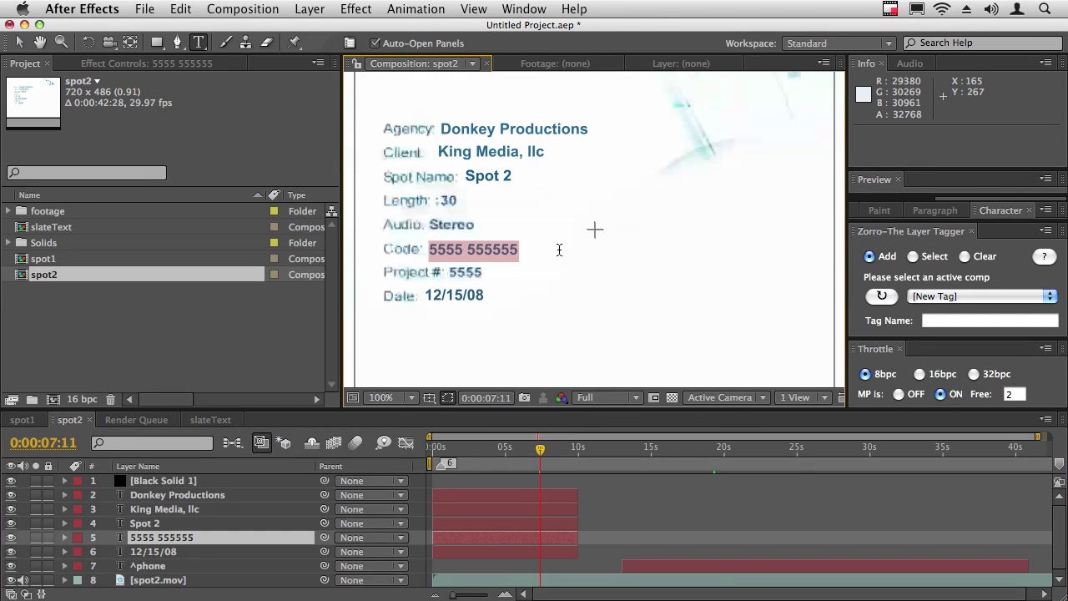
{"action": "type", "text": "^"}
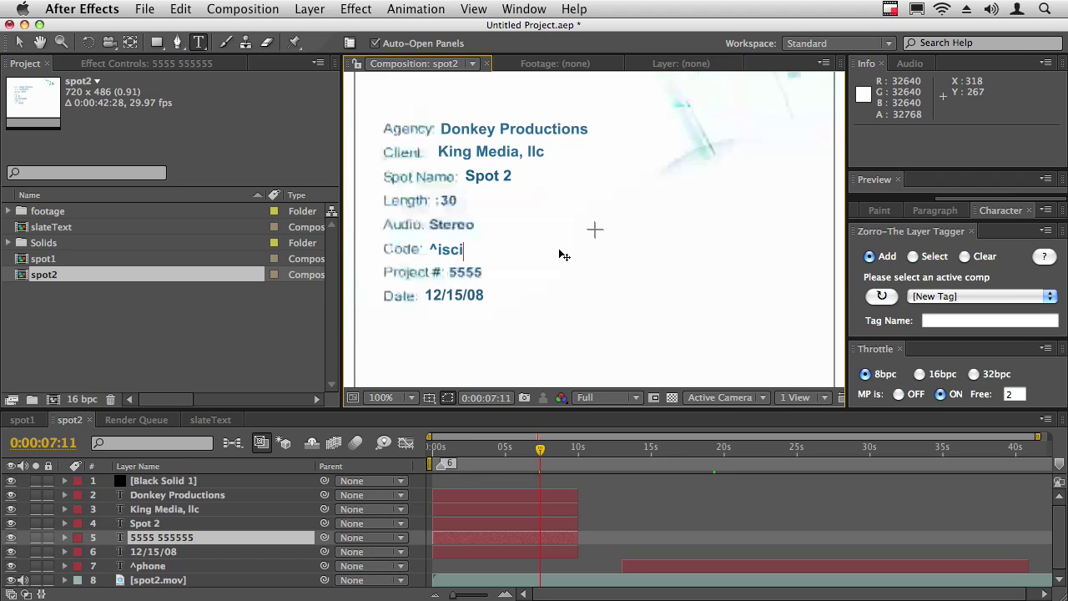
{"action": "type", "text": "isci"}
{"action": "left_click", "coordinate": [425, 296]}
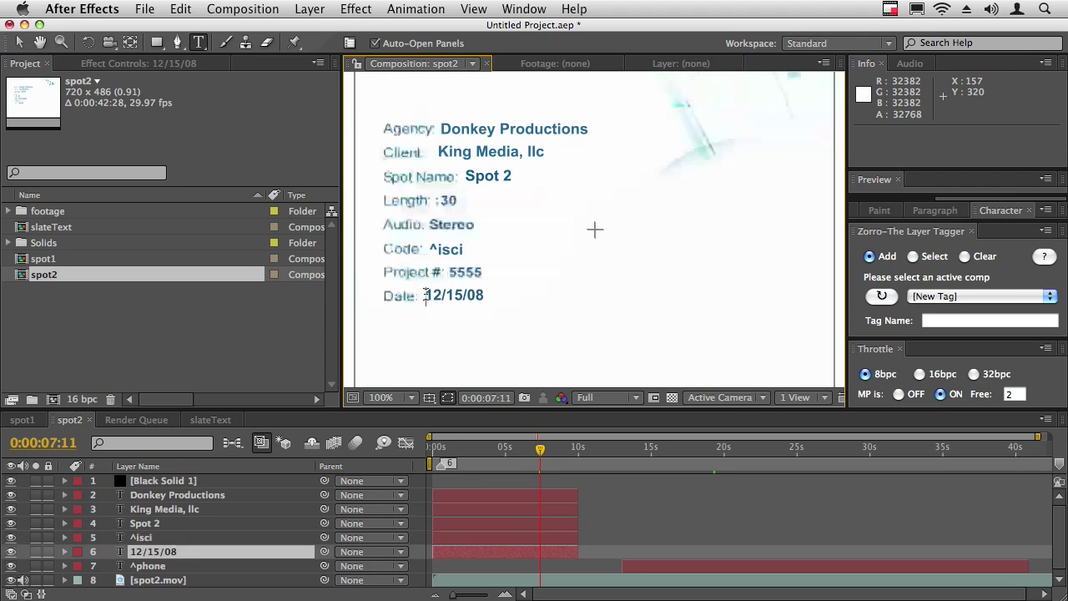
{"action": "left_click_drag", "start_coordinate": [425, 296], "coordinate": [520, 293]}
{"action": "type", "text": "^date"}
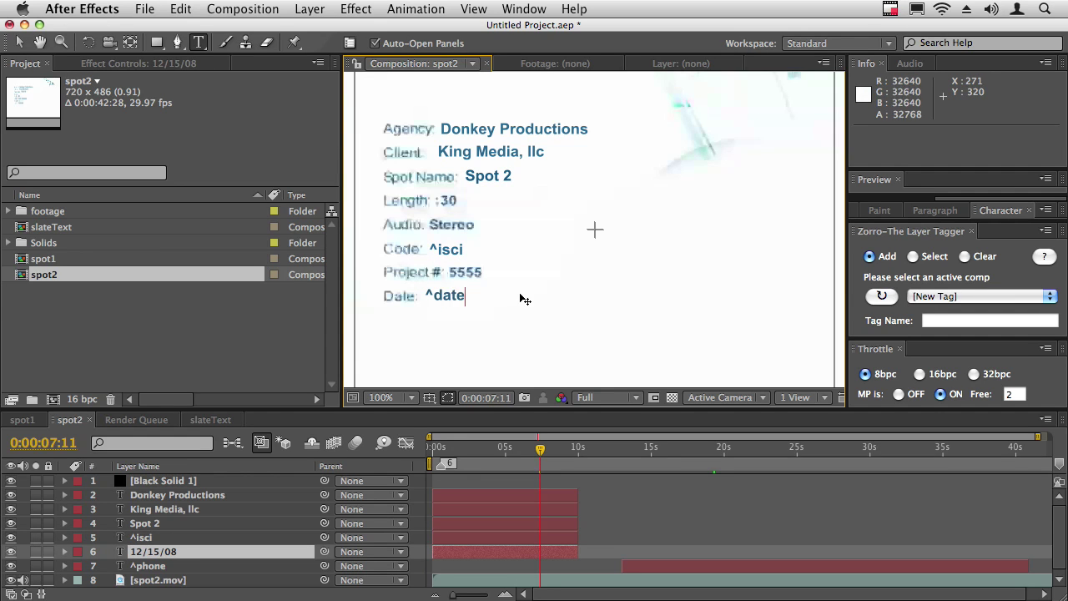
{"action": "key", "text": "KP_Enter"}
{"action": "left_click_drag", "start_coordinate": [465, 176], "coordinate": [546, 173]}
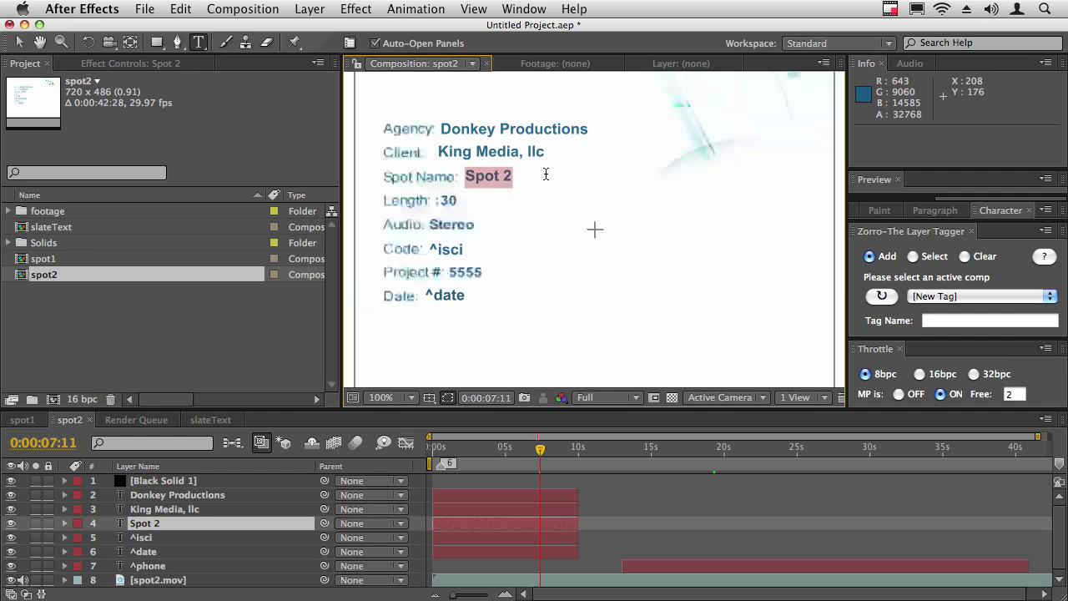
{"action": "type", "text": "^name"}
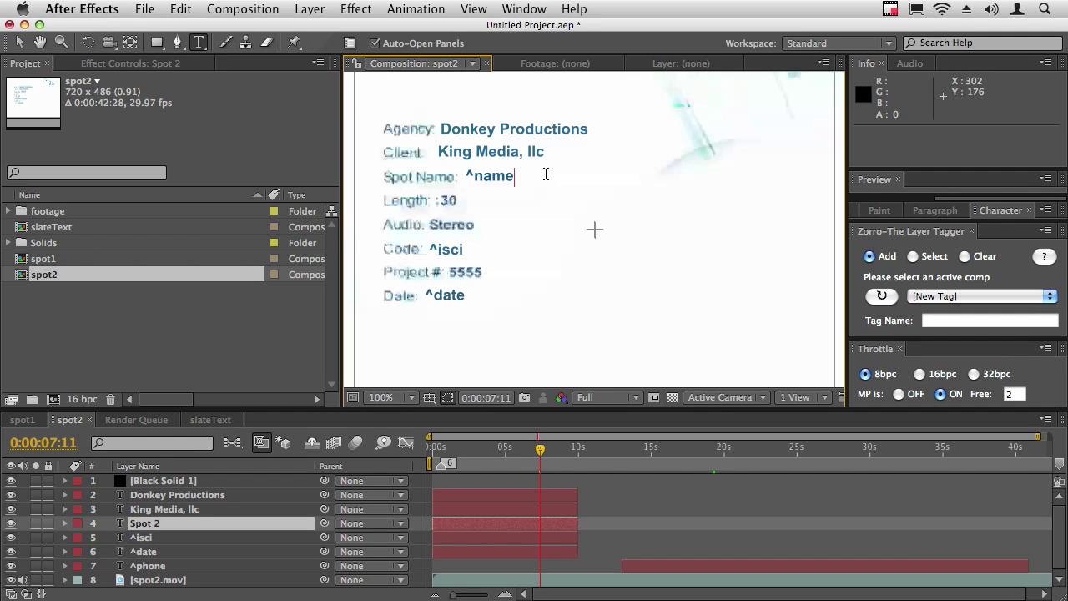
{"action": "key", "text": "KP_Enter"}
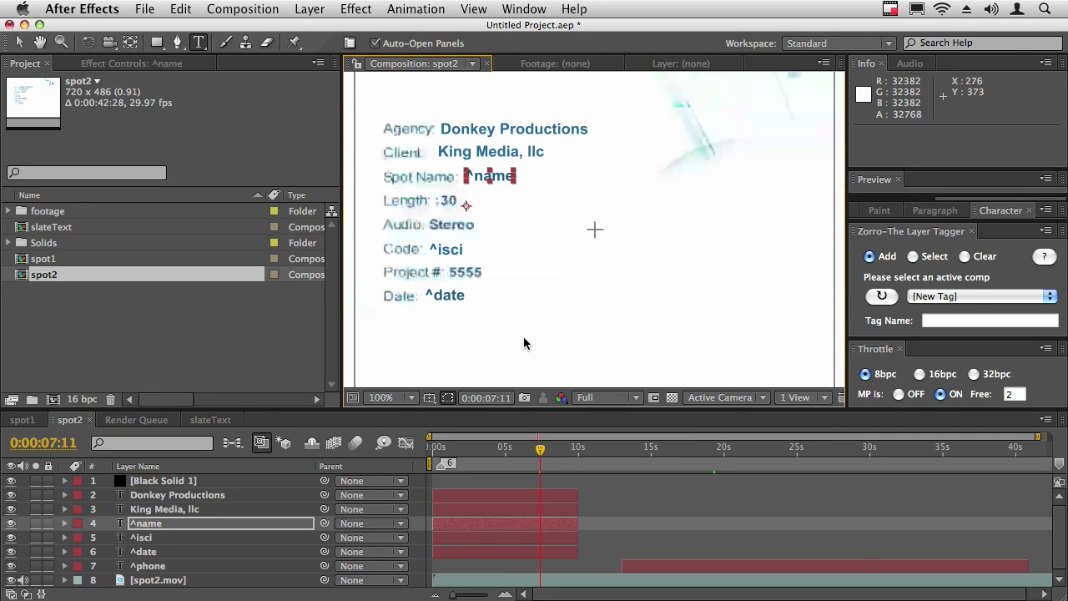
{"action": "key", "text": "super+Tab"}
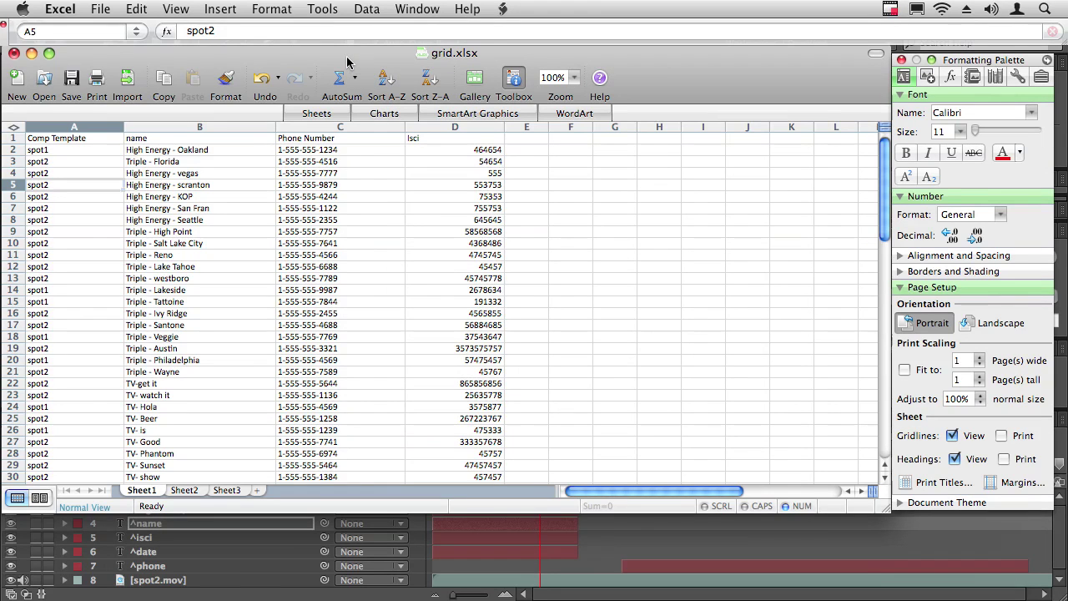
Step: Save the active sheet to the Desktop as Tab Delimited Text named grid_tab_delimited.txt
{"action": "left_click", "coordinate": [101, 9]}
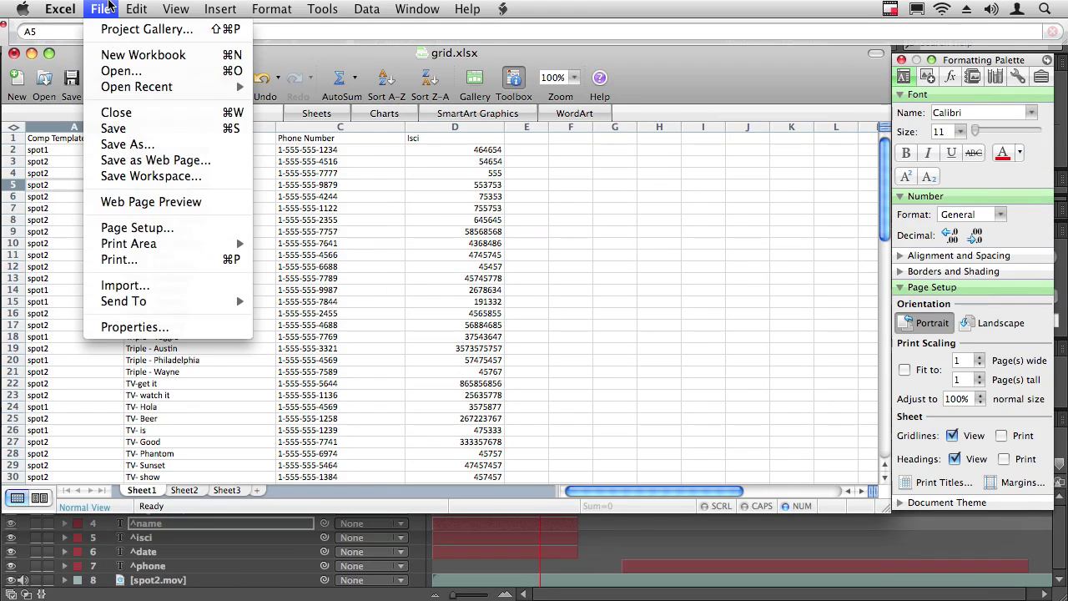
{"action": "left_click", "coordinate": [132, 145]}
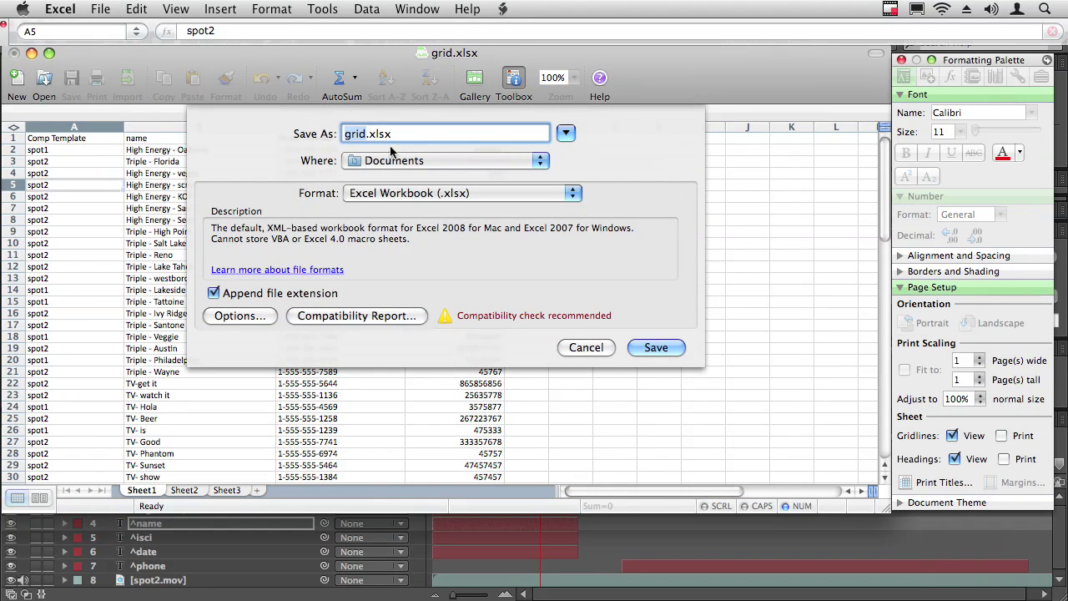
{"action": "key", "text": "super+d"}
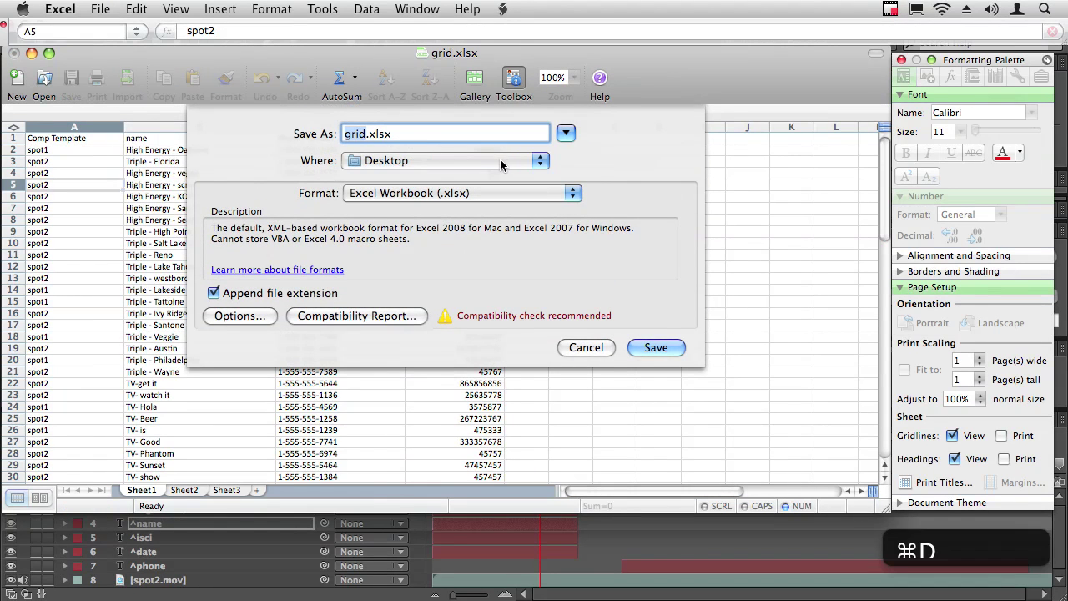
{"action": "left_click", "coordinate": [447, 194]}
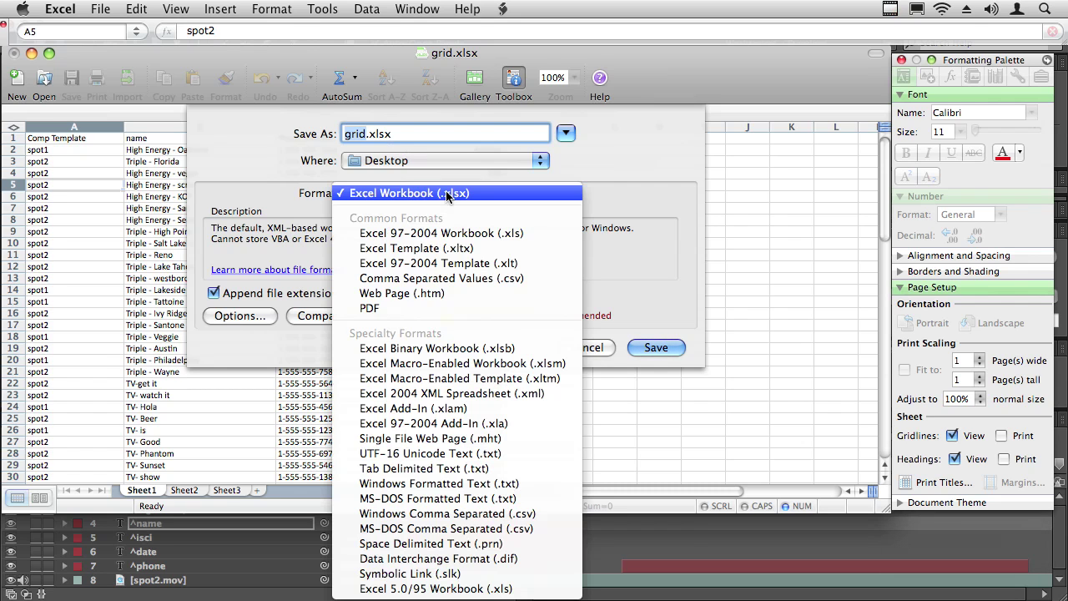
{"action": "left_click", "coordinate": [440, 469]}
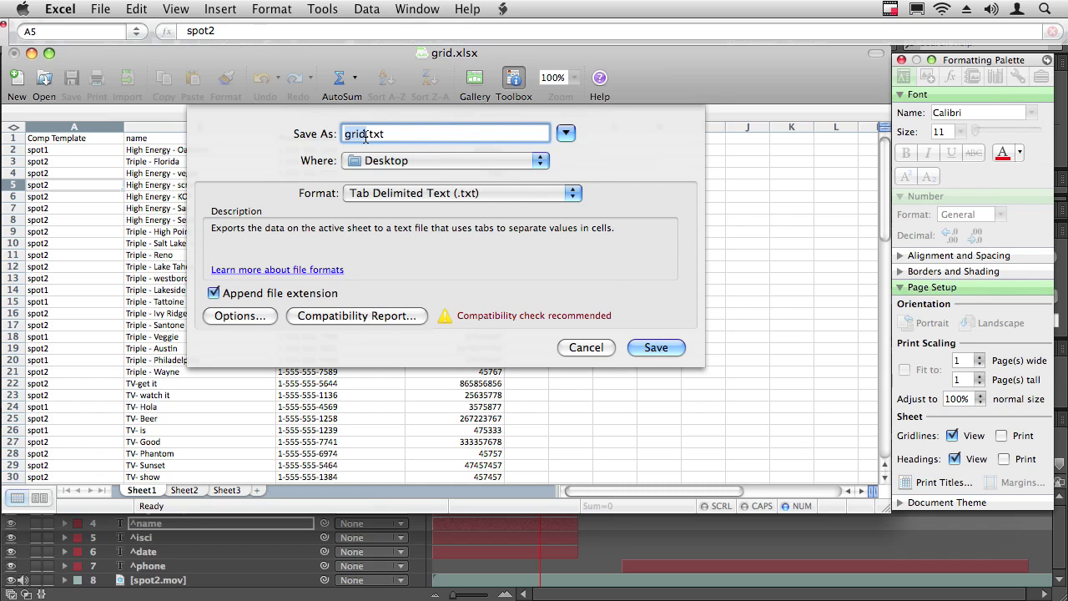
{"action": "key", "text": "Right"}
{"action": "type", "text": "_tab_delim"}
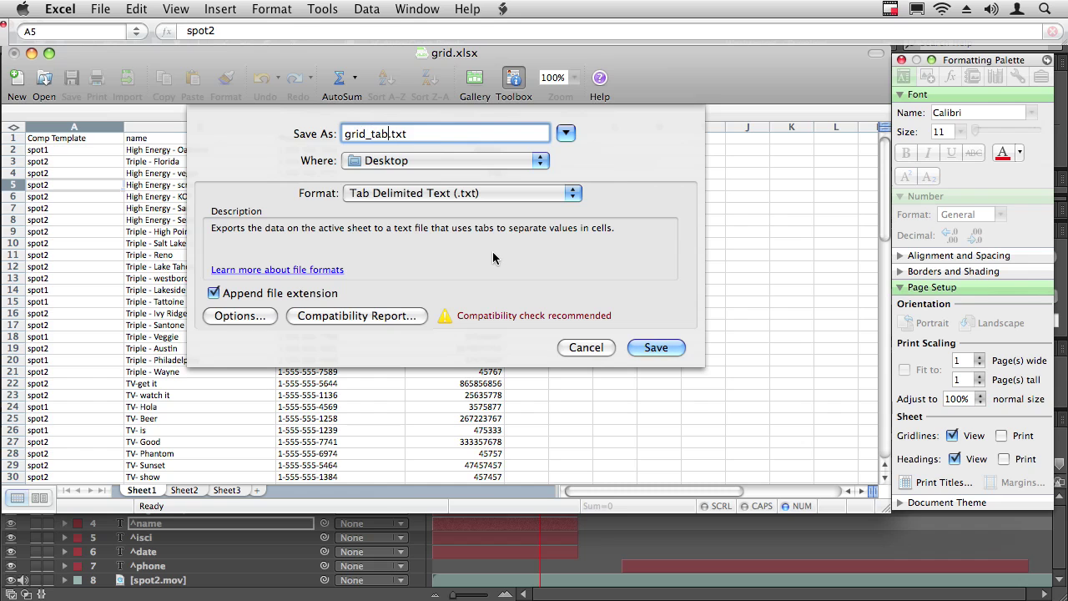
{"action": "type", "text": "ited"}
{"action": "left_click", "coordinate": [656, 349]}
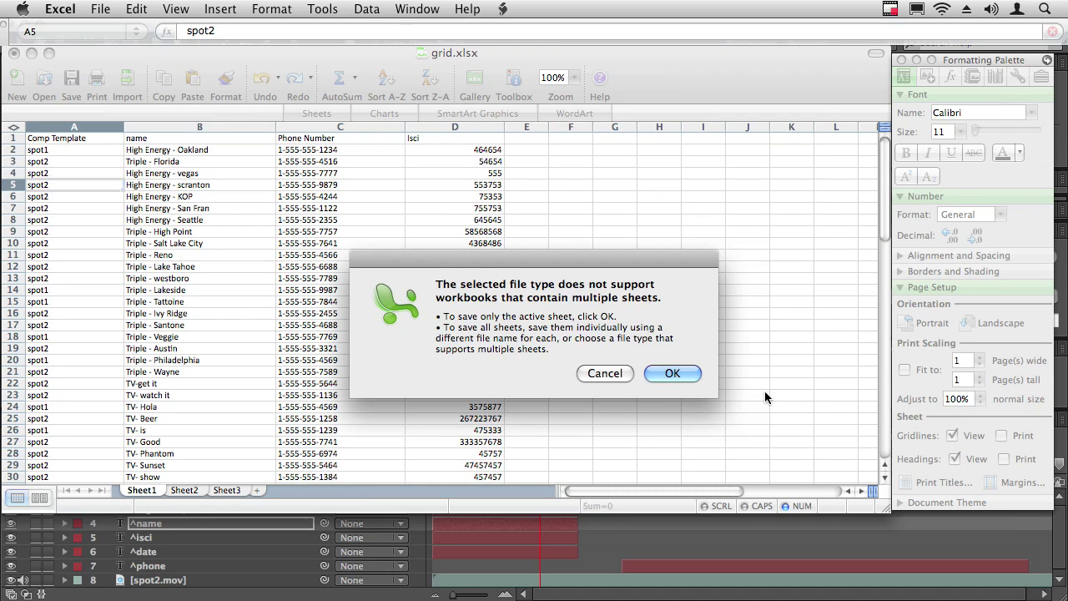
{"action": "left_click", "coordinate": [673, 375]}
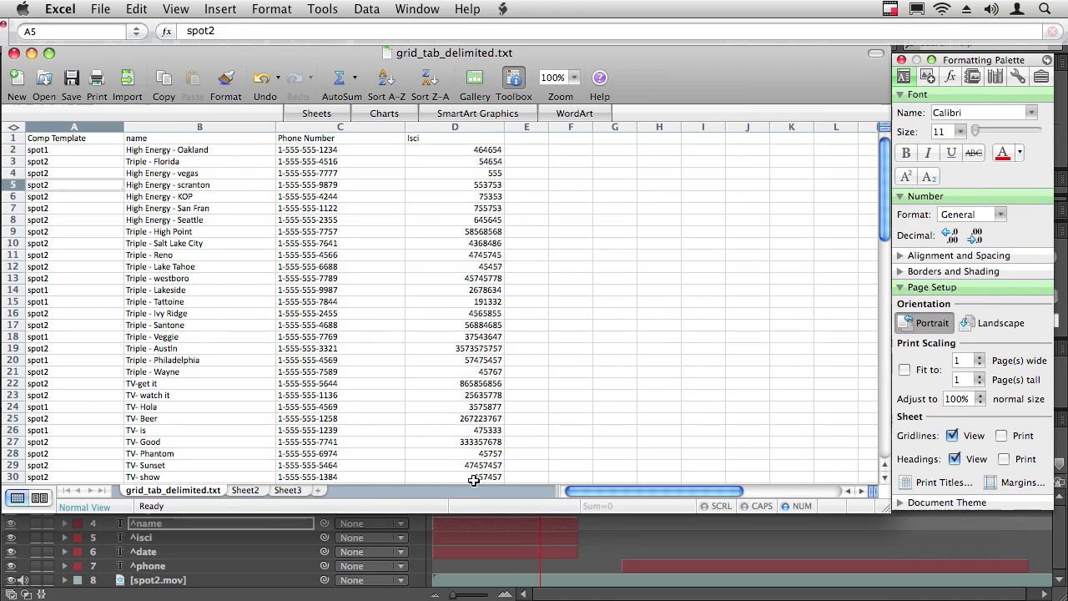
Step: In After Effects, run compsFromSpreadsheet.jsx with spot1 and spot2 as the comp templates
{"action": "left_click", "coordinate": [189, 595]}
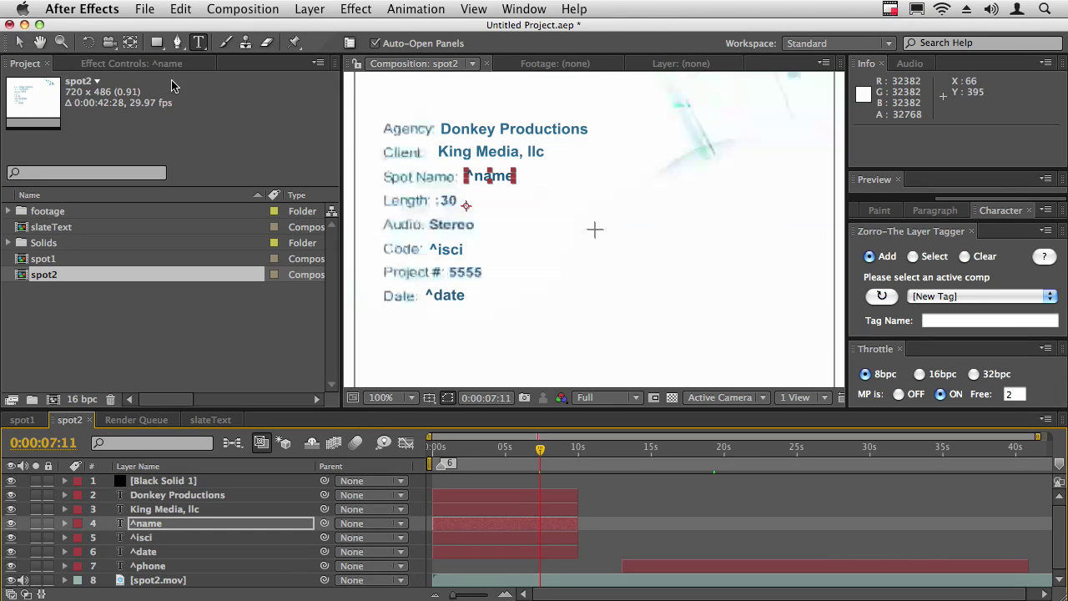
{"action": "left_click", "coordinate": [145, 8]}
{"action": "mouse_move", "coordinate": [218, 478]}
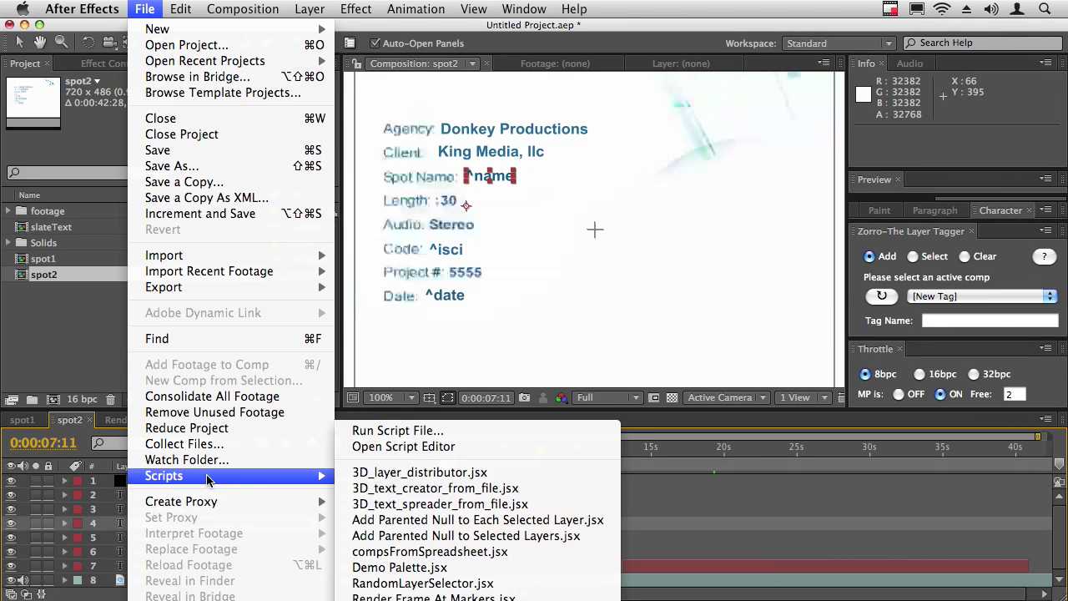
{"action": "left_click", "coordinate": [457, 556]}
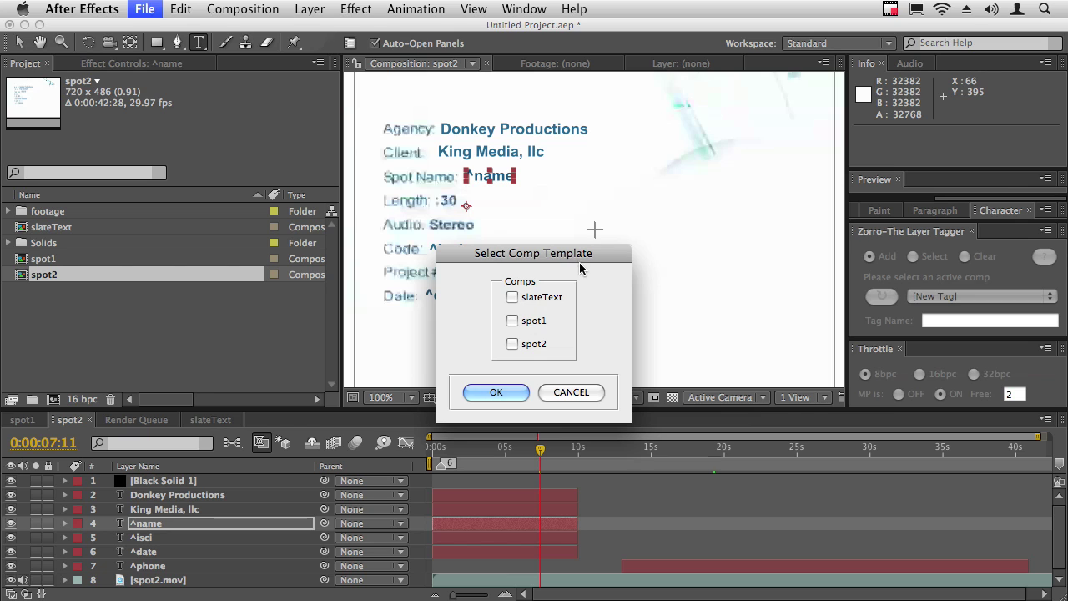
{"action": "left_click", "coordinate": [512, 321]}
{"action": "left_click", "coordinate": [513, 344]}
{"action": "left_click", "coordinate": [503, 392]}
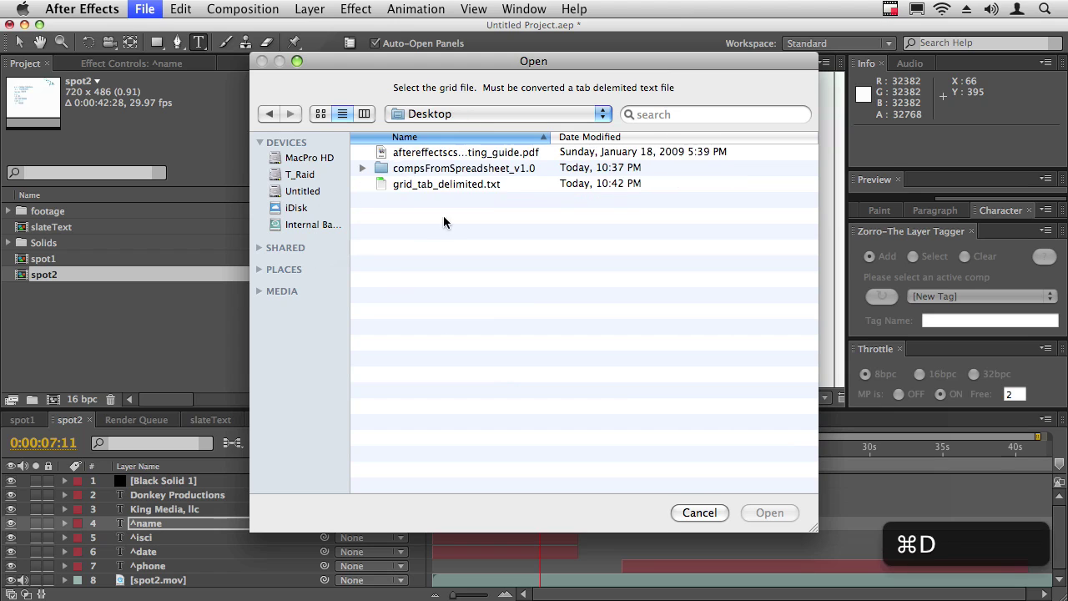
Step: Load grid_tab_delimited.txt from the Desktop as the spreadsheet data
{"action": "key", "text": "cmd+d"}
{"action": "left_click", "coordinate": [435, 184]}
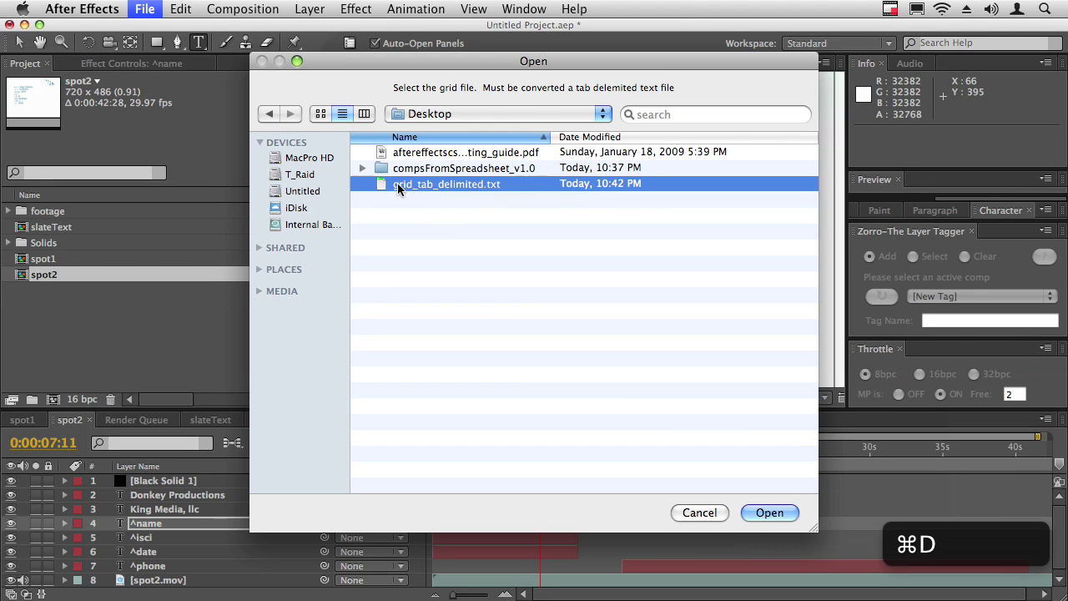
{"action": "left_click", "coordinate": [772, 511]}
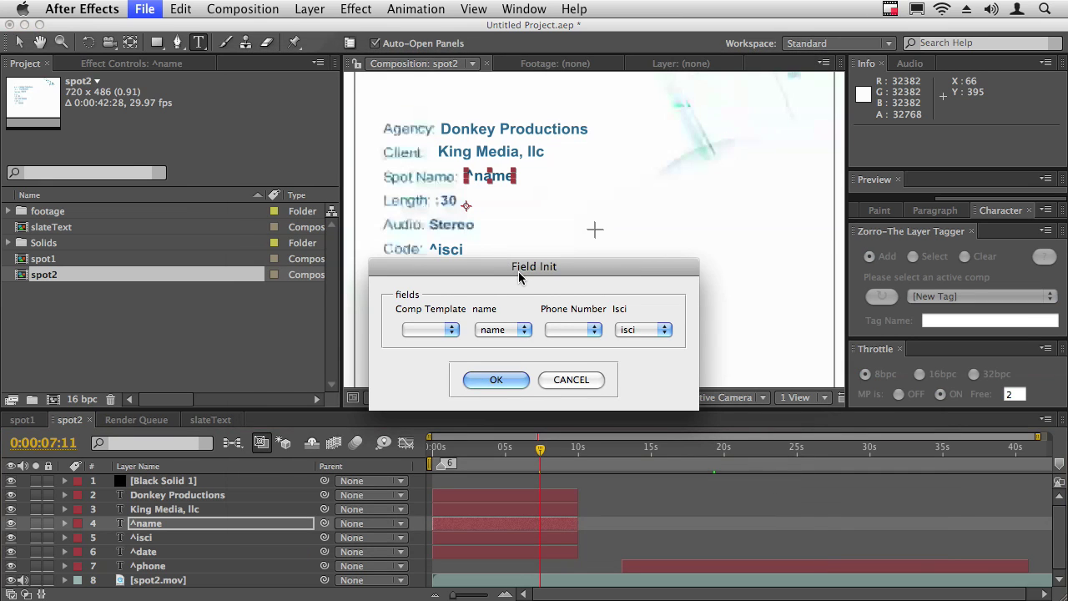
Step: Keep Comp Template mapped to COMP, map Phone Number to phone, and confirm the field mapping
{"action": "left_click", "coordinate": [448, 330]}
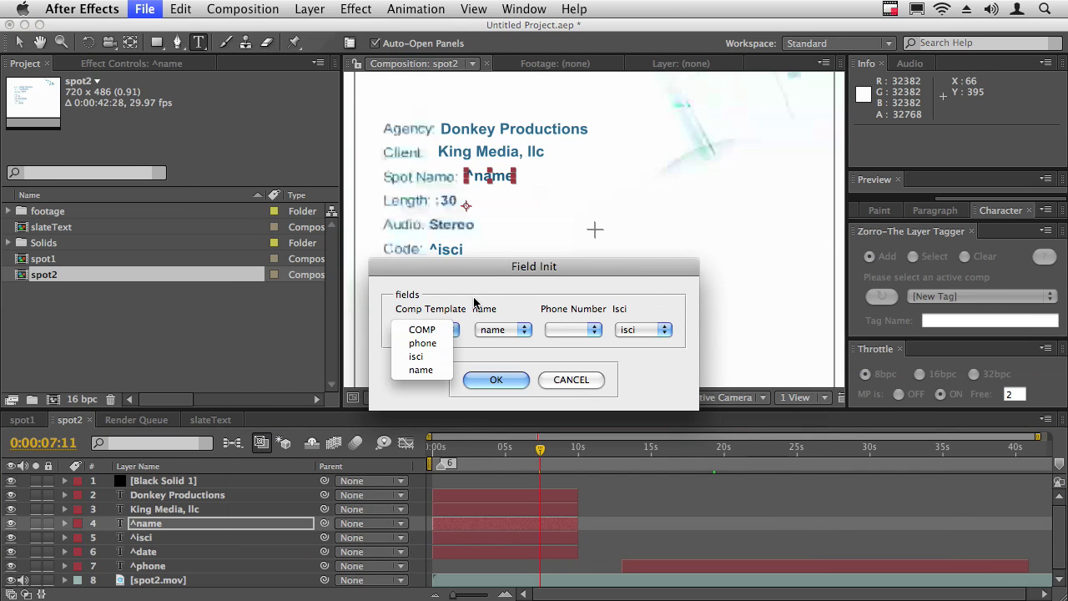
{"action": "left_click", "coordinate": [427, 332]}
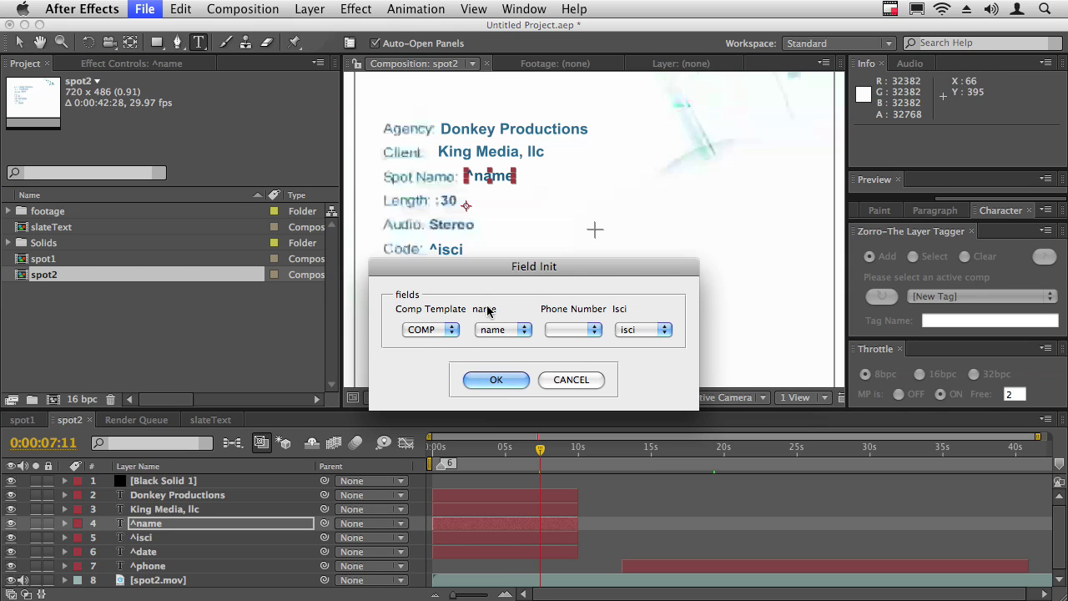
{"action": "left_click", "coordinate": [584, 330]}
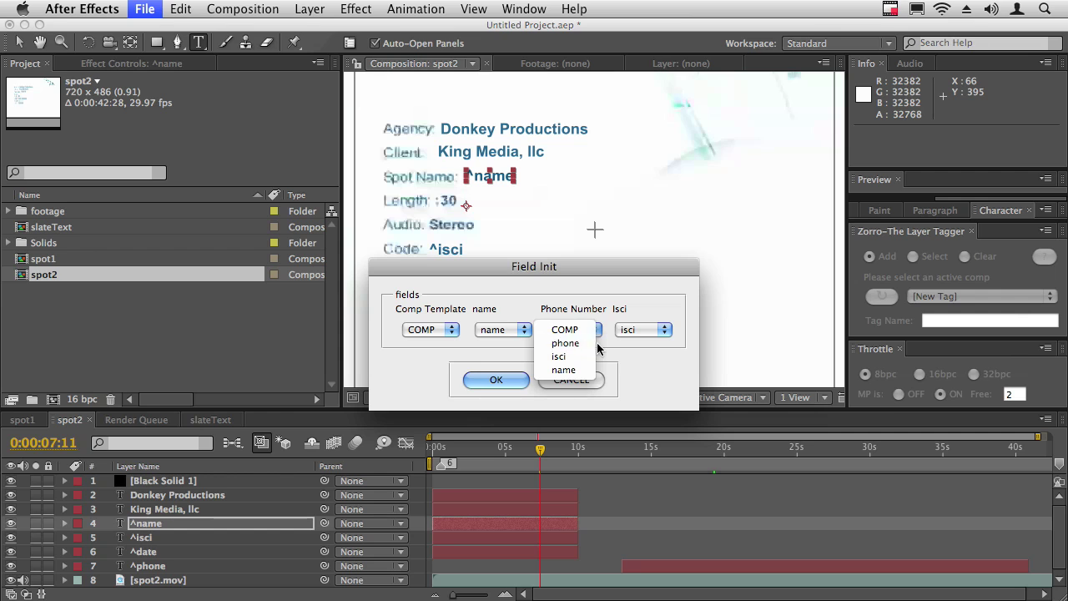
{"action": "left_click", "coordinate": [575, 344]}
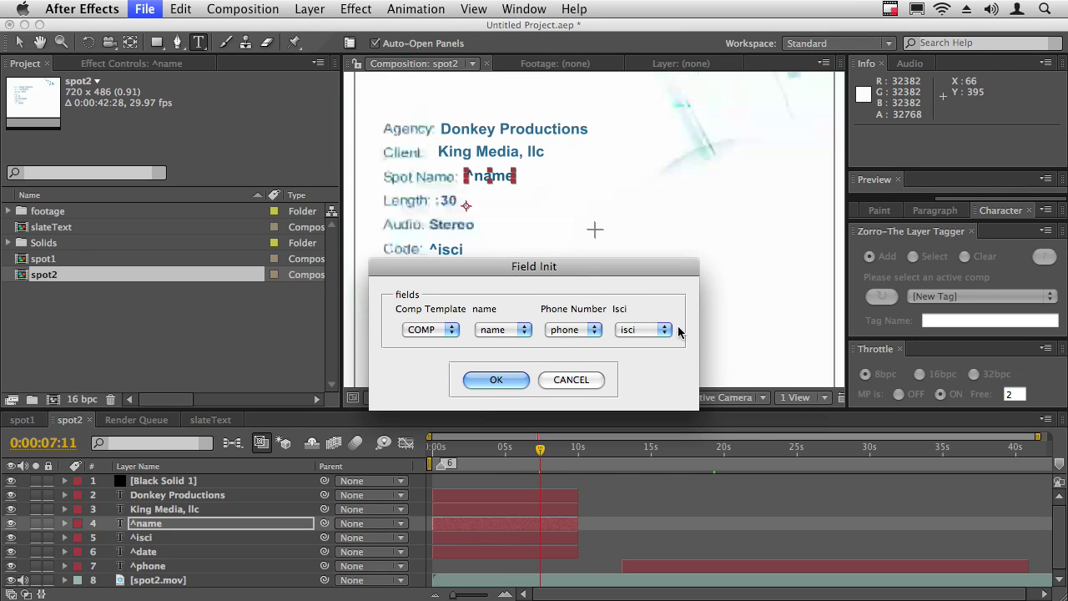
{"action": "left_click", "coordinate": [496, 382]}
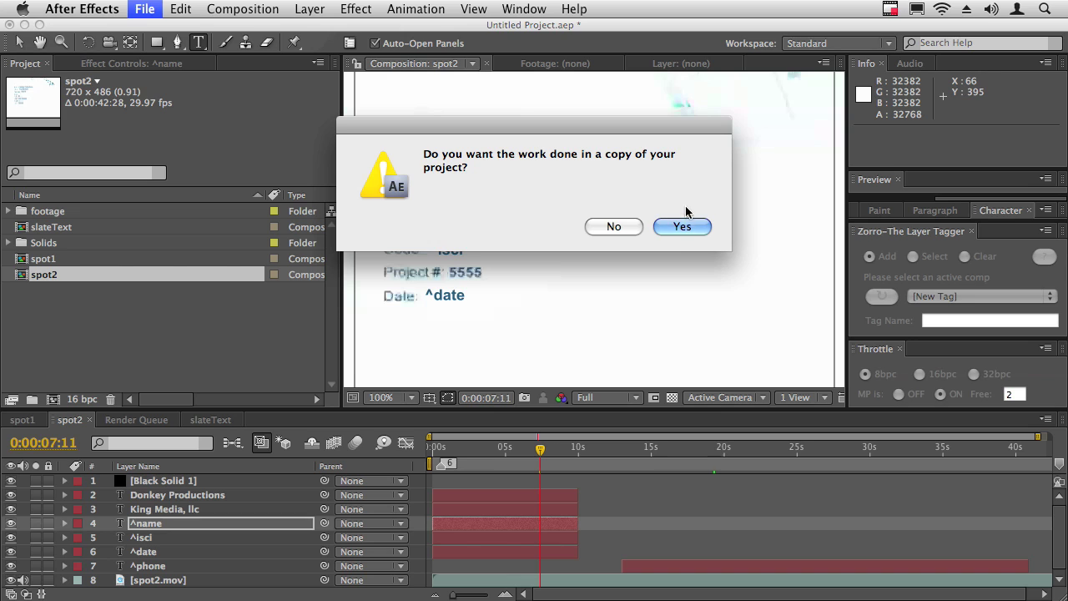
Step: Work in a project copy saved as versions_proj.aep in the compsFromSpreadsheet_v1.0 folder
{"action": "left_click", "coordinate": [614, 227]}
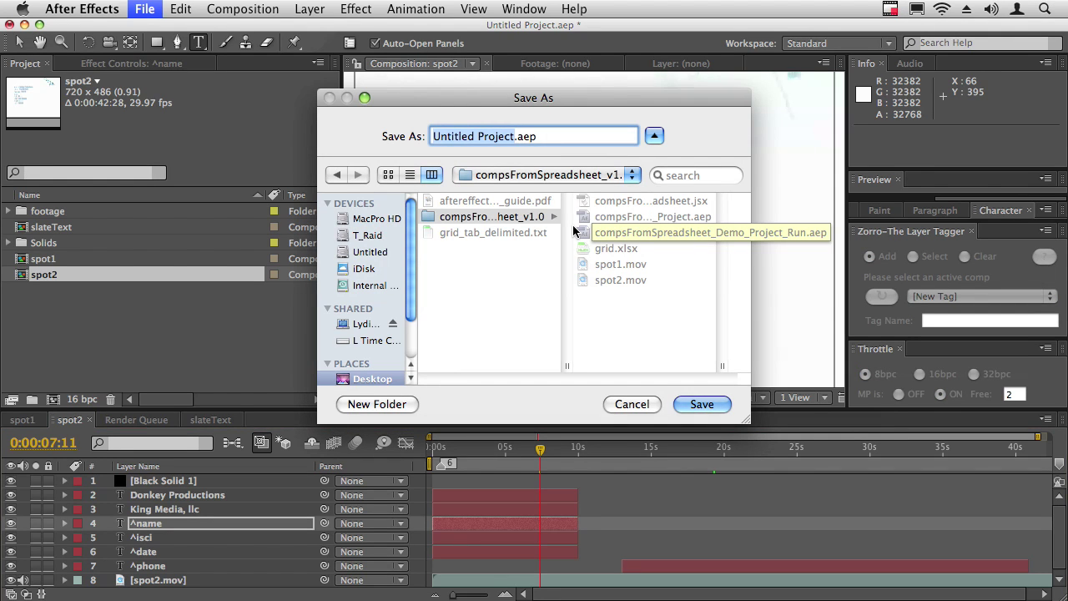
{"action": "type", "text": "version"}
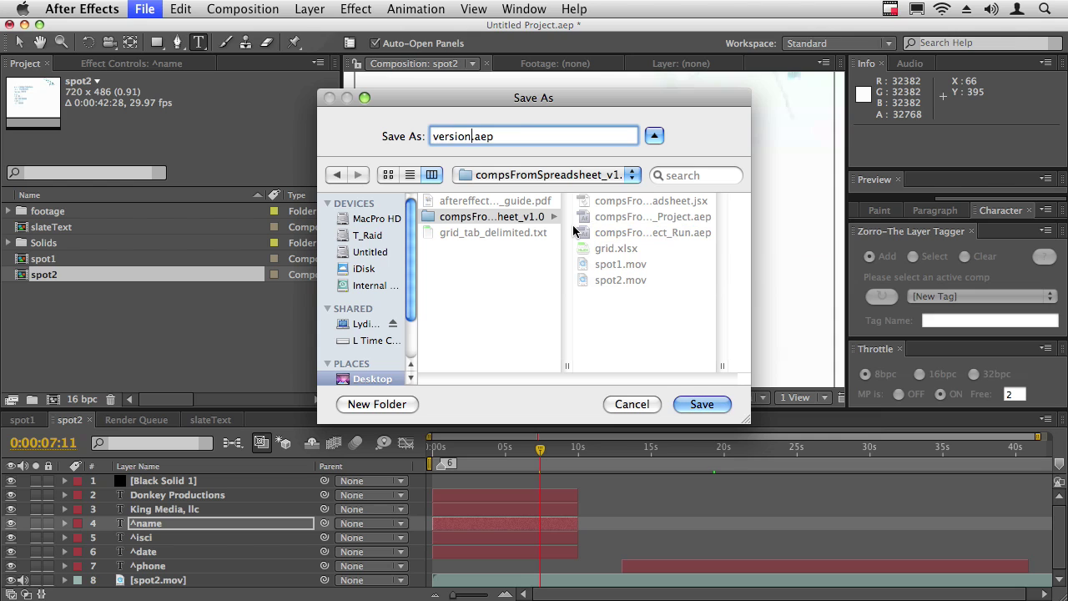
{"action": "type", "text": "s_proj"}
{"action": "key", "text": "BackSpace"}
{"action": "key", "text": "BackSpace"}
{"action": "type", "text": "oj"}
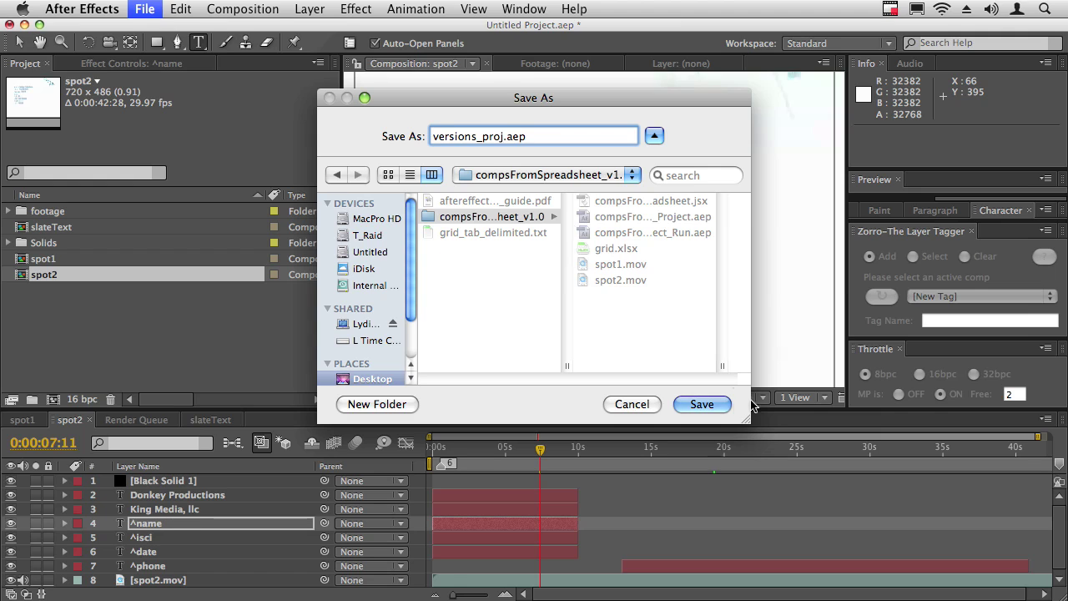
{"action": "left_click", "coordinate": [706, 405]}
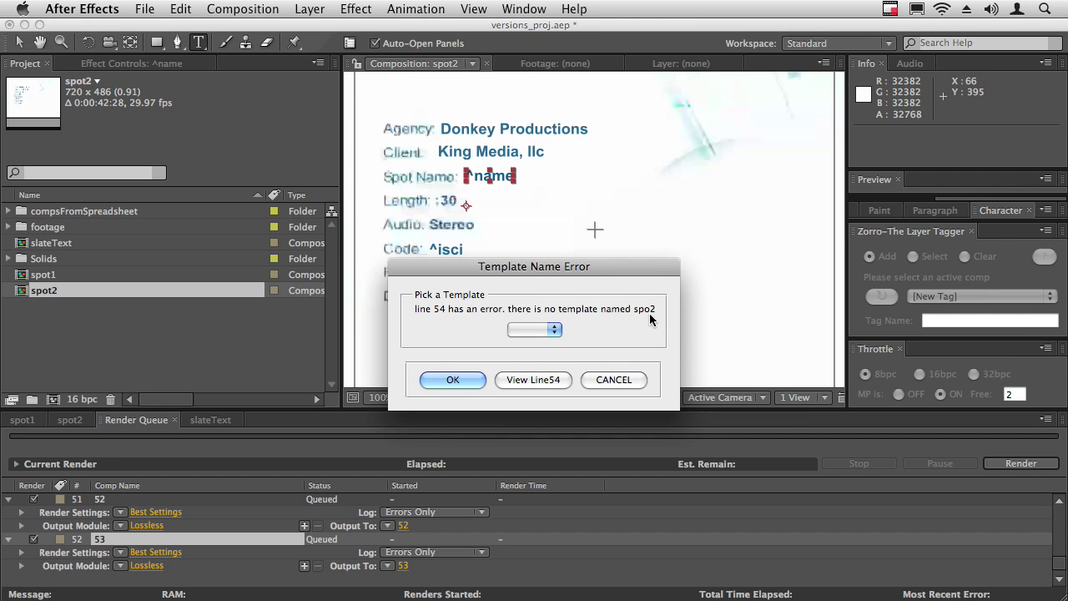
Step: Switch to Excel to check line 54 after the spo2 Template Name Error
{"action": "key", "text": "super+Tab"}
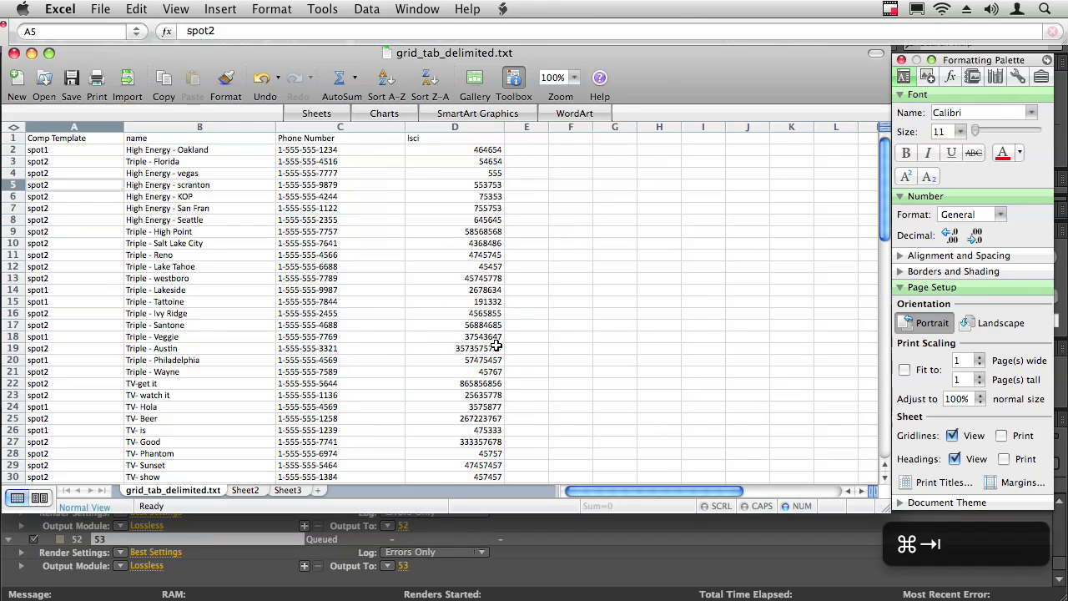
Step: Scroll Excel to row 54 to confirm the spo2 typo, then return to After Effects
{"action": "scroll", "coordinate": [94, 227], "scroll_direction": "down", "scroll_amount": 13}
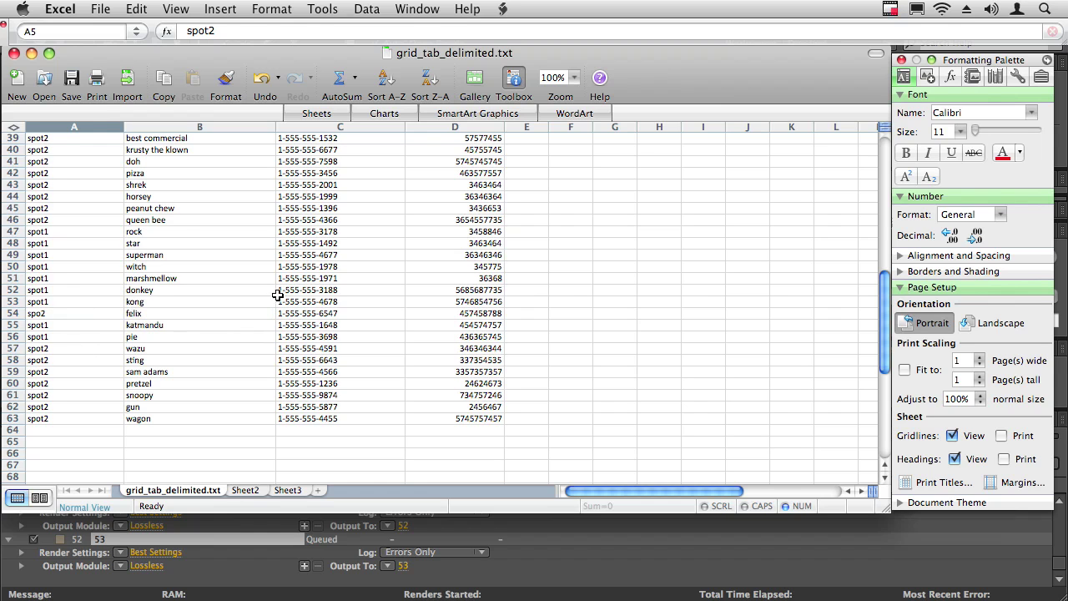
{"action": "key", "text": "super+Tab"}
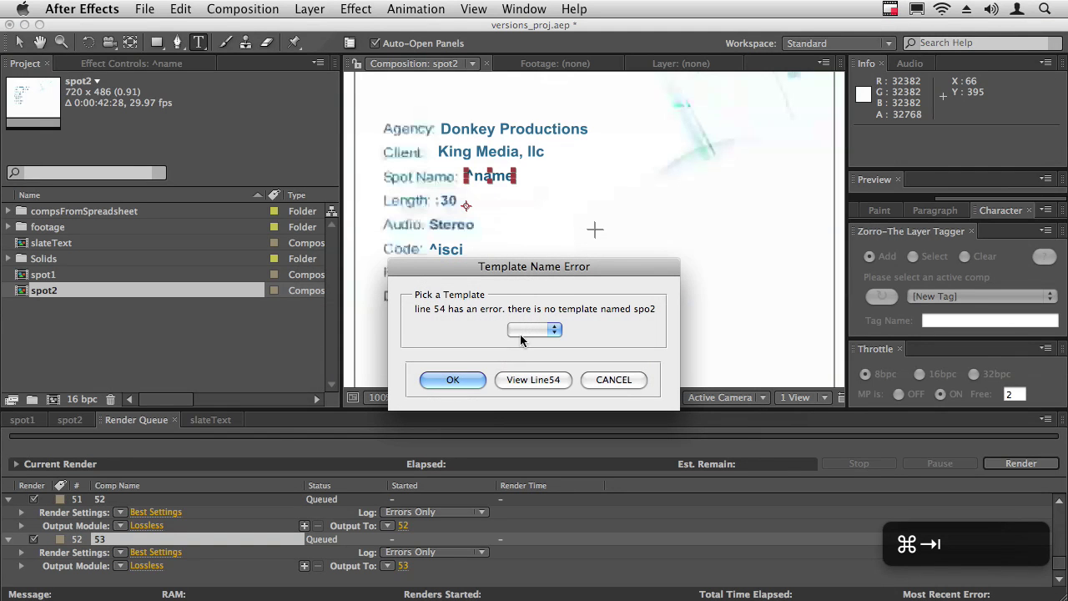
Step: Assign spot2 as line 54's template so the script finishes queuing comps through 63
{"action": "left_click", "coordinate": [521, 333]}
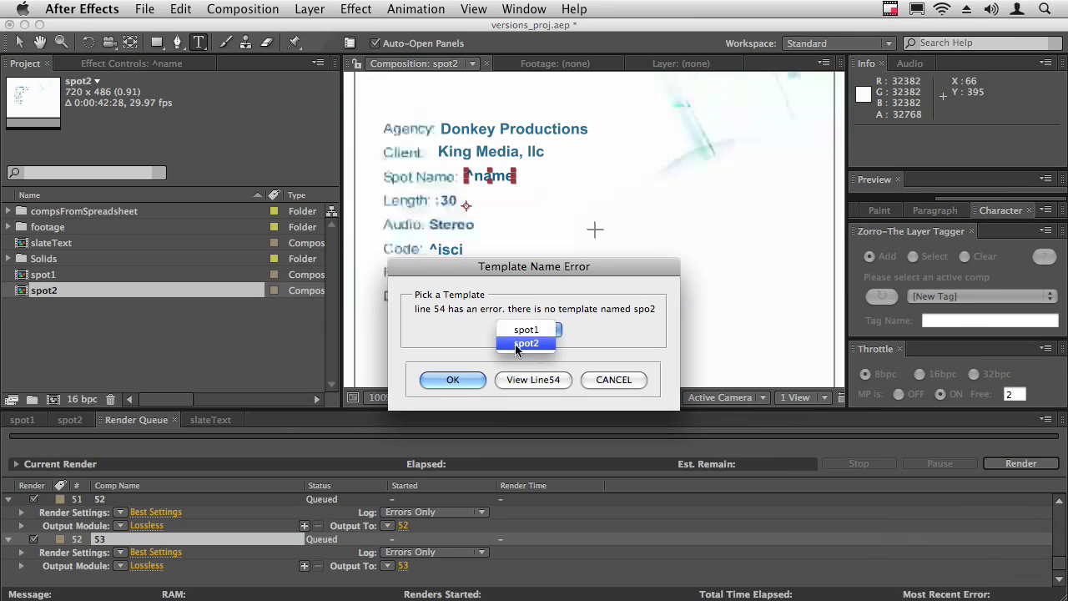
{"action": "left_click", "coordinate": [531, 344]}
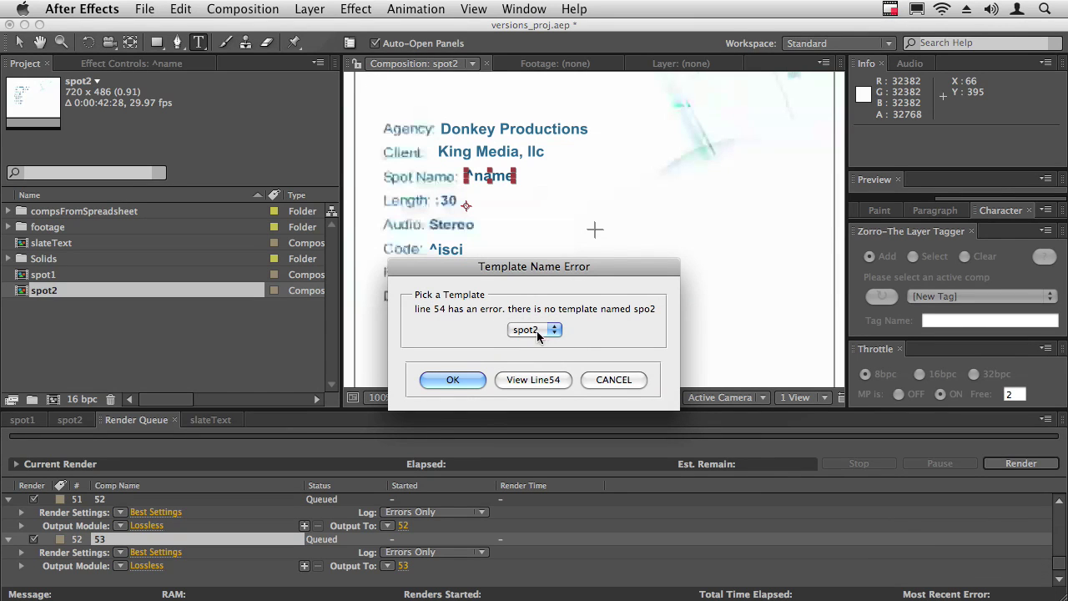
{"action": "left_click", "coordinate": [453, 385]}
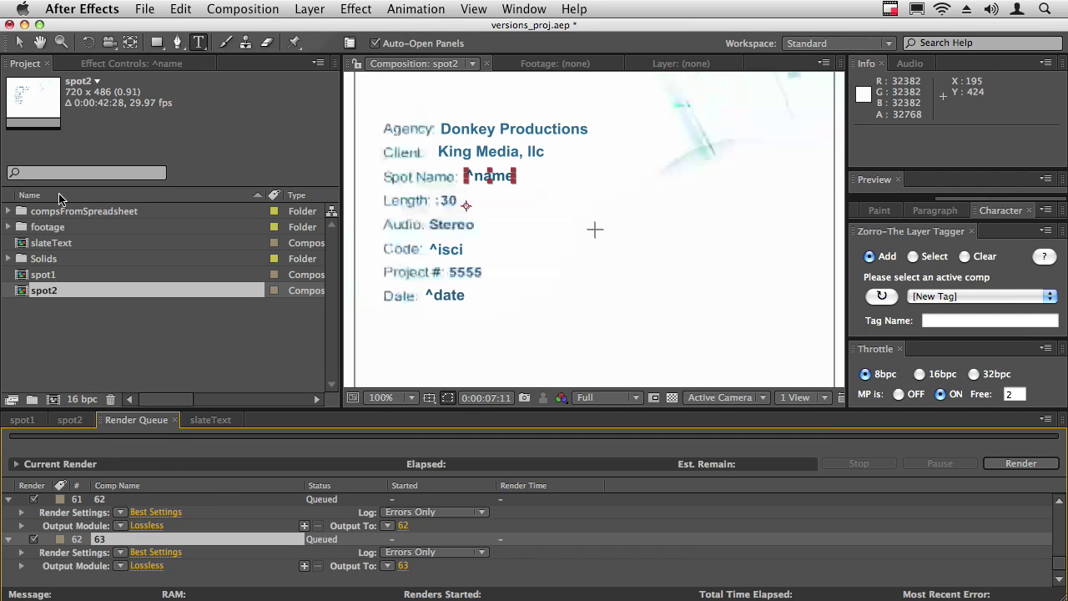
Step: Expand the compsFromSpreadsheet folder and open comp 60, whose slate shows pretzel, 24624673 and 11/2/2009
{"action": "left_click", "coordinate": [94, 214]}
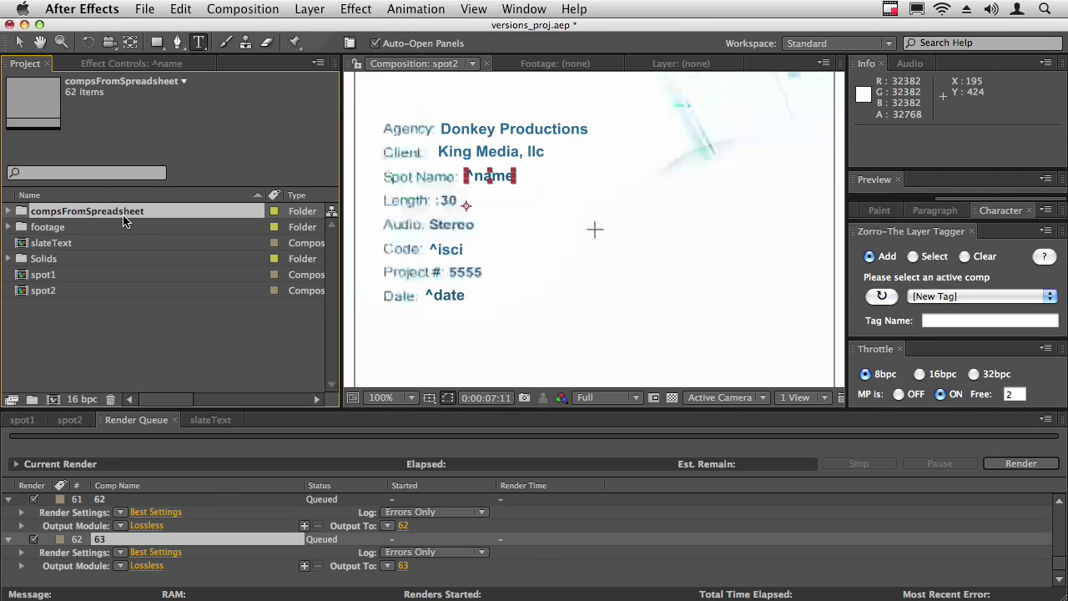
{"action": "left_click", "coordinate": [9, 212]}
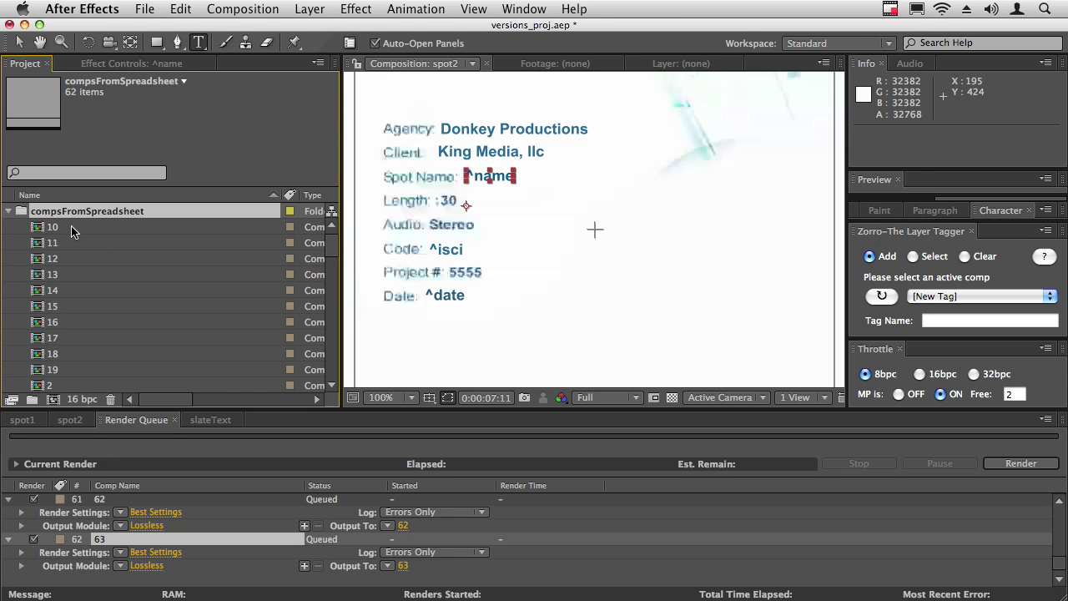
{"action": "scroll", "coordinate": [57, 242], "scroll_direction": "down", "scroll_amount": 15}
{"action": "scroll", "coordinate": [66, 257], "scroll_direction": "up", "scroll_amount": 10}
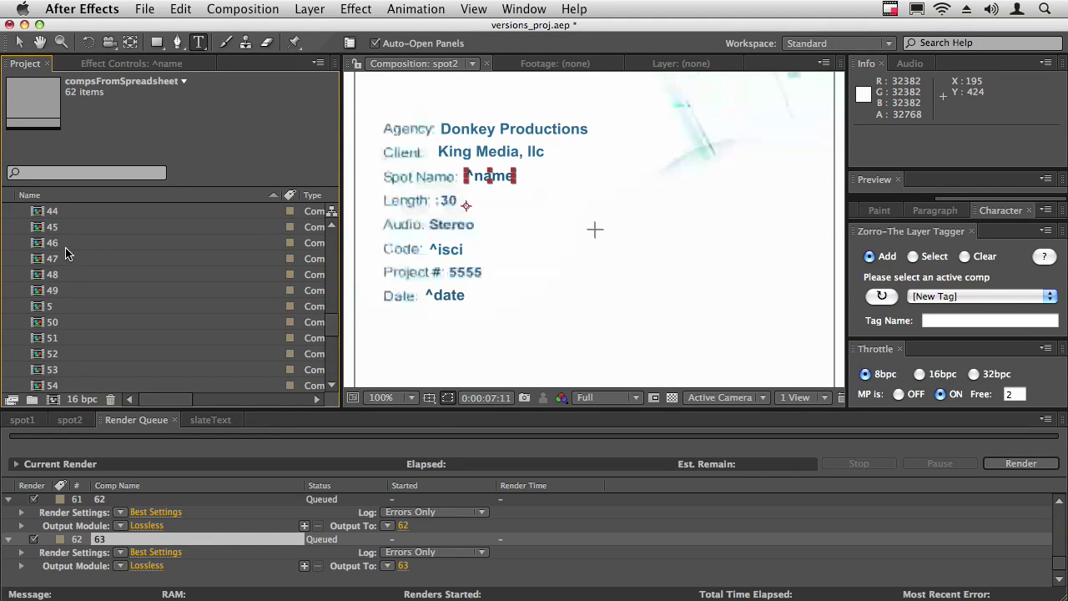
{"action": "key", "text": "super+Tab"}
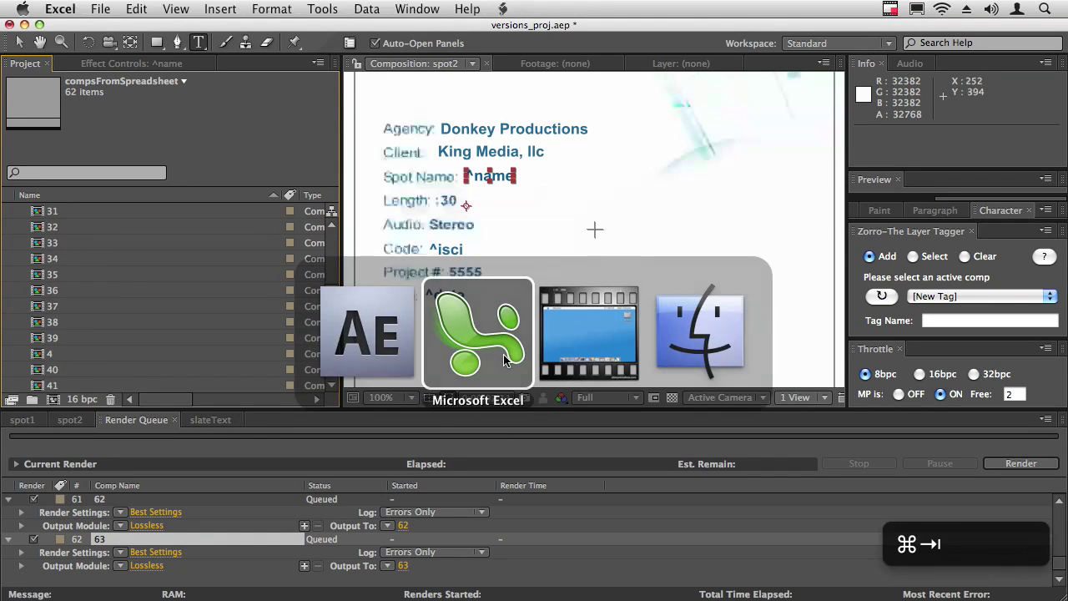
{"action": "left_click", "coordinate": [447, 296]}
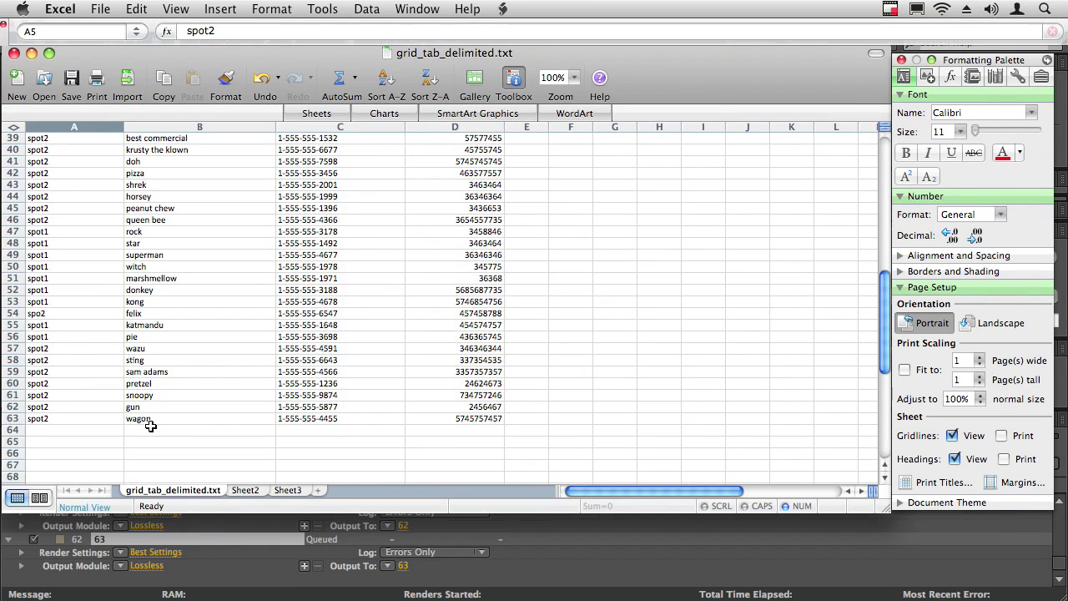
{"action": "key", "text": "super+Tab"}
{"action": "scroll", "coordinate": [143, 275], "scroll_direction": "down", "scroll_amount": 4}
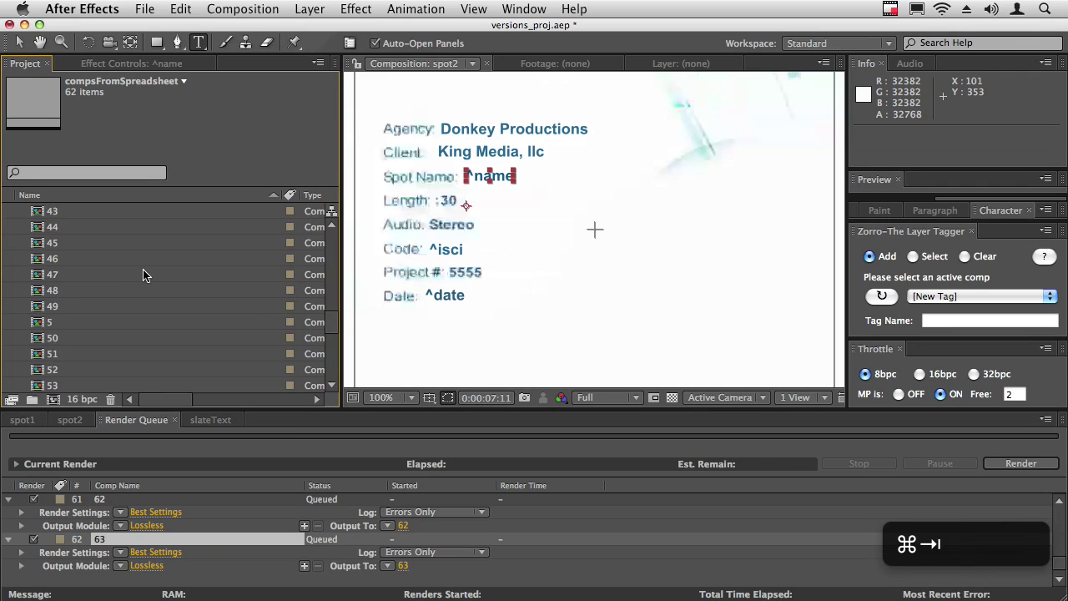
{"action": "scroll", "coordinate": [142, 284], "scroll_direction": "down", "scroll_amount": 3}
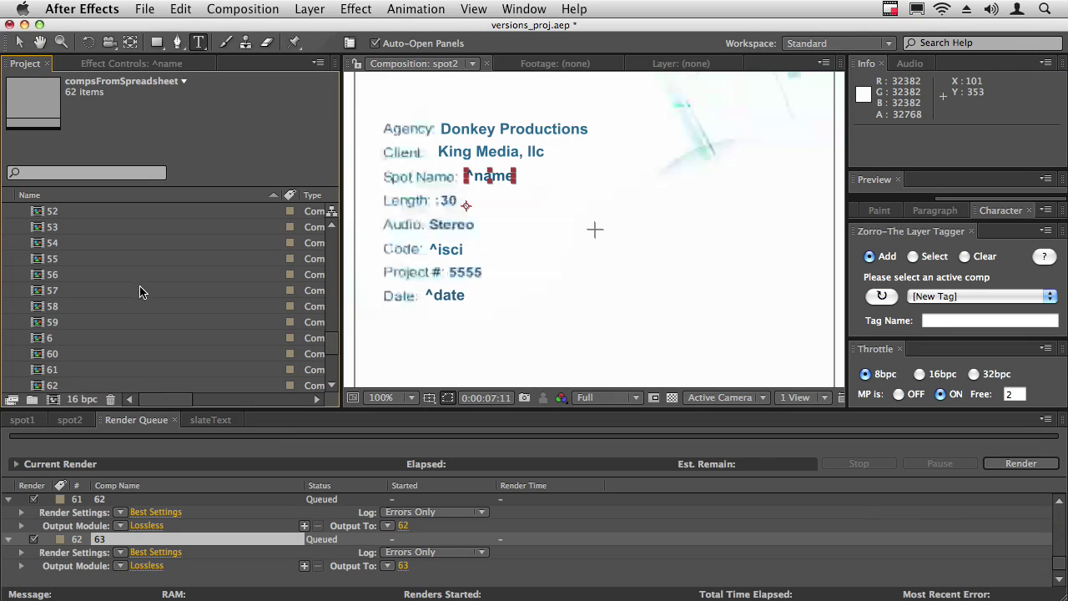
{"action": "double_click", "coordinate": [52, 355]}
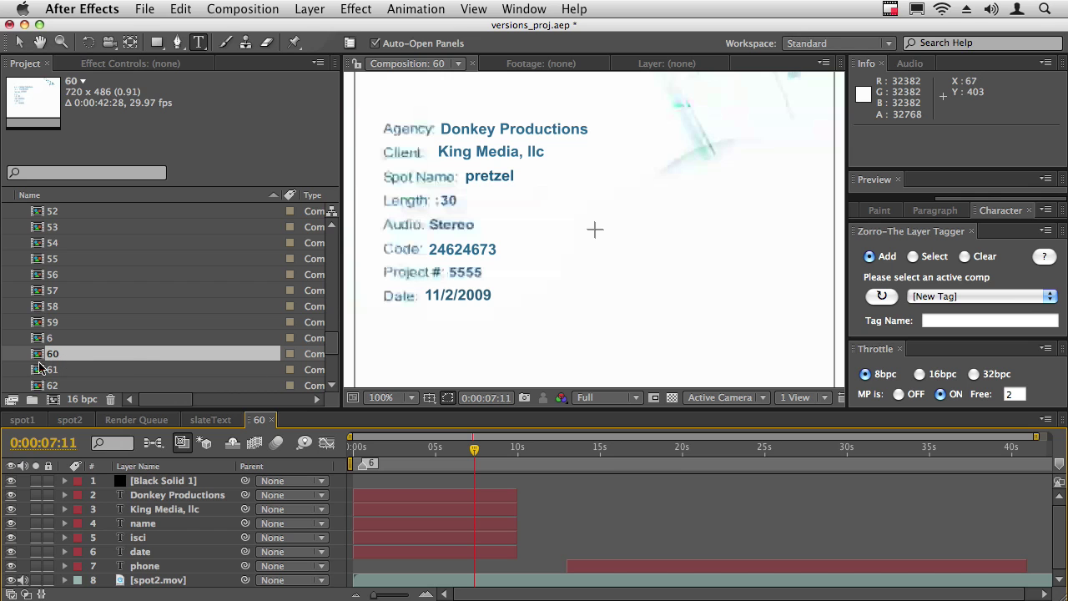
Step: Place Excel beside comp 60 and select row 60 (spot2, pretzel, 24624673) for comparison
{"action": "key", "text": "super+Tab"}
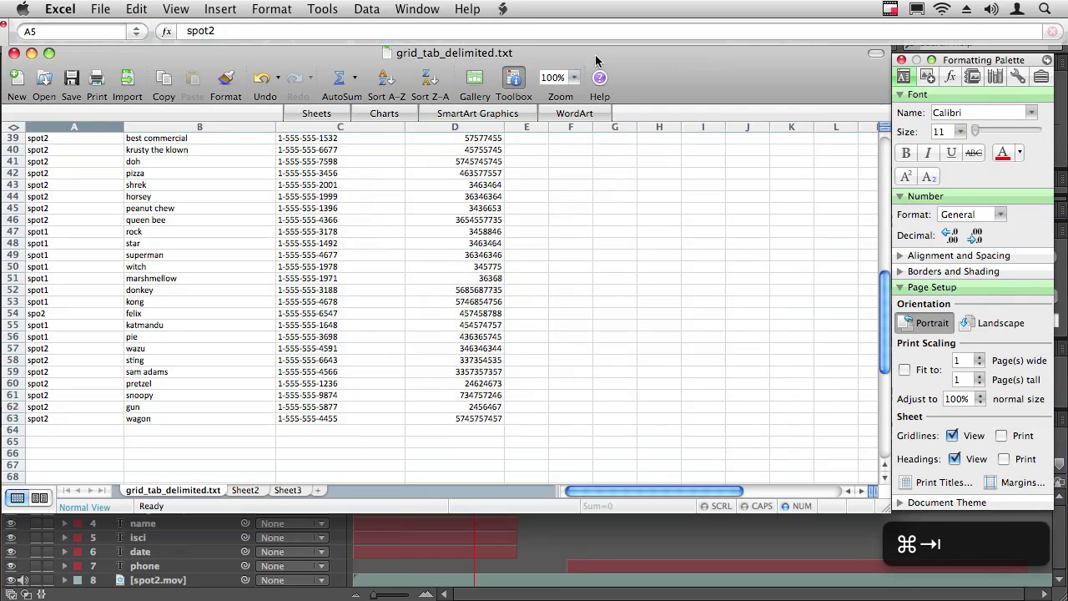
{"action": "left_click_drag", "start_coordinate": [596, 60], "coordinate": [635, 200]}
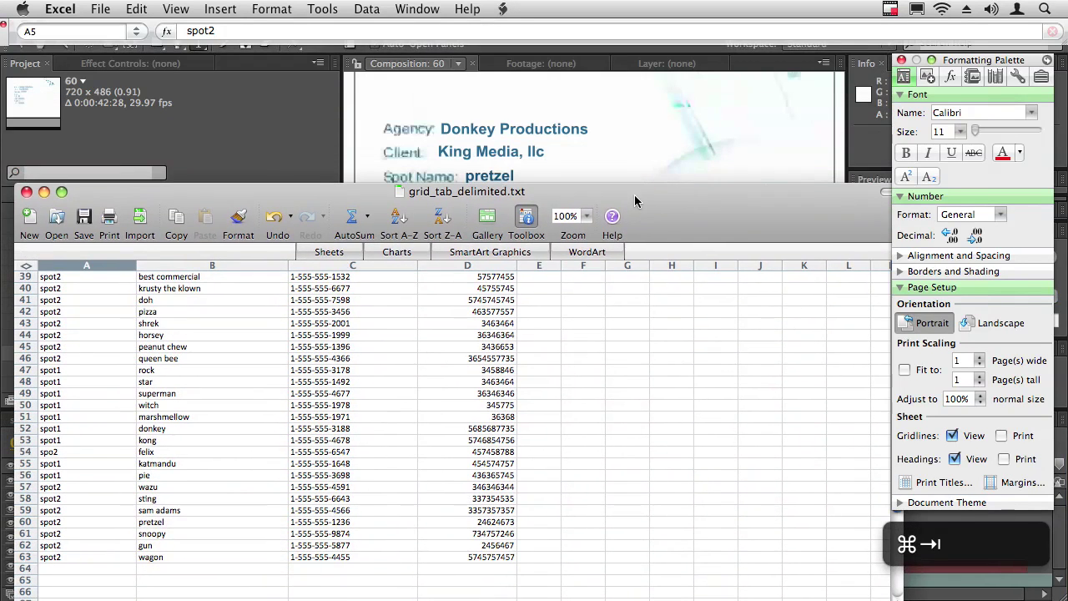
{"action": "left_click", "coordinate": [25, 522]}
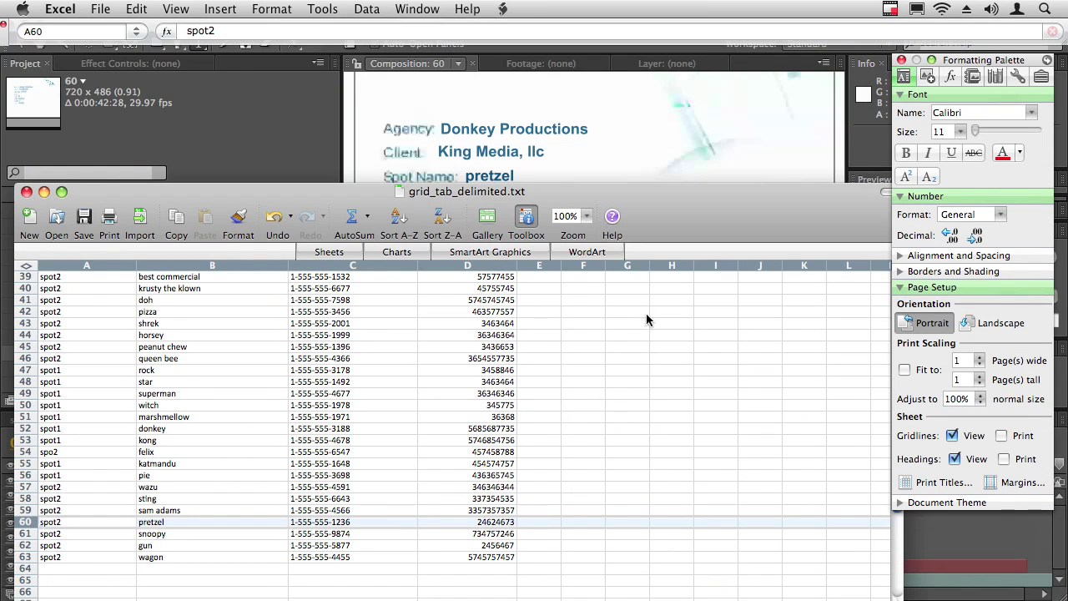
{"action": "left_click_drag", "start_coordinate": [698, 204], "coordinate": [691, 462]}
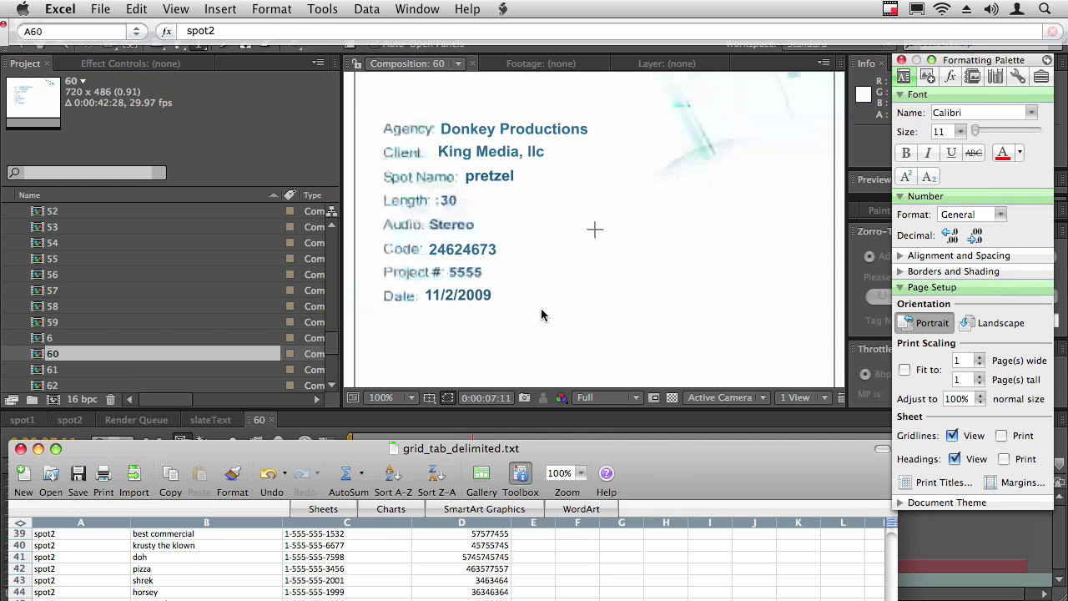
{"action": "left_click_drag", "start_coordinate": [694, 481], "coordinate": [689, 260]}
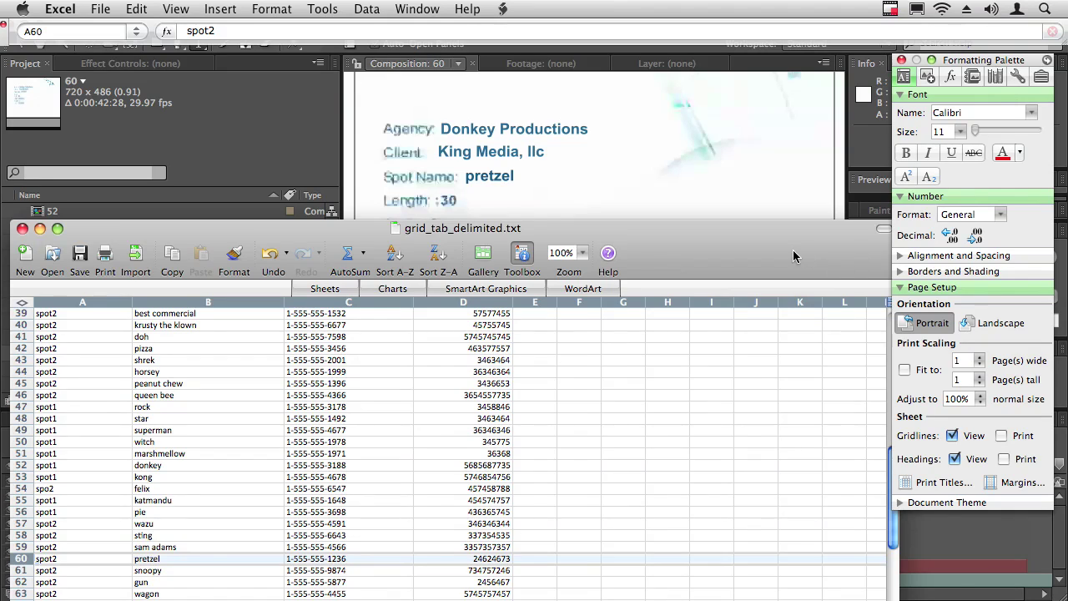
{"action": "key", "text": "super+m"}
{"action": "left_click", "coordinate": [681, 425]}
{"action": "left_click", "coordinate": [659, 450]}
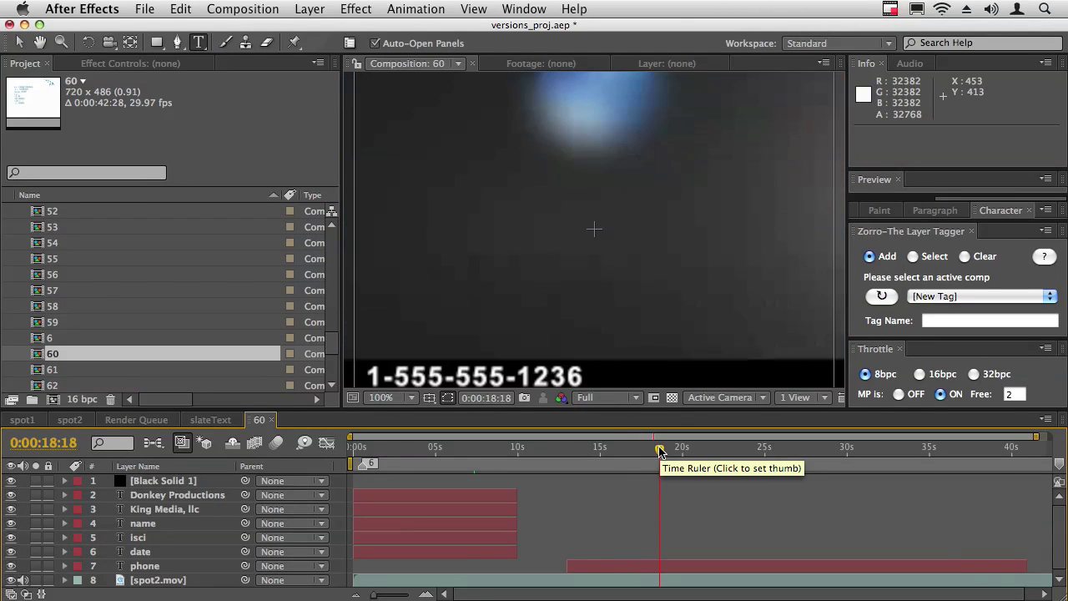
Step: Show an enlarged Render Queue listing comps 56–63, all queued
{"action": "scroll", "coordinate": [502, 299], "scroll_direction": "down", "scroll_amount": 10}
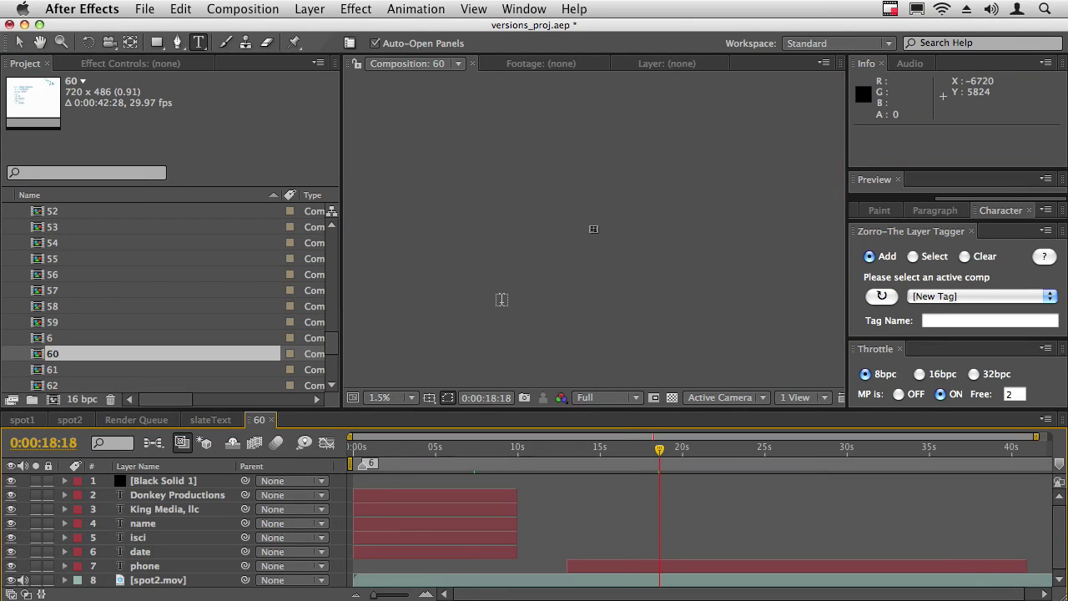
{"action": "scroll", "coordinate": [501, 299], "scroll_direction": "up", "scroll_amount": 10}
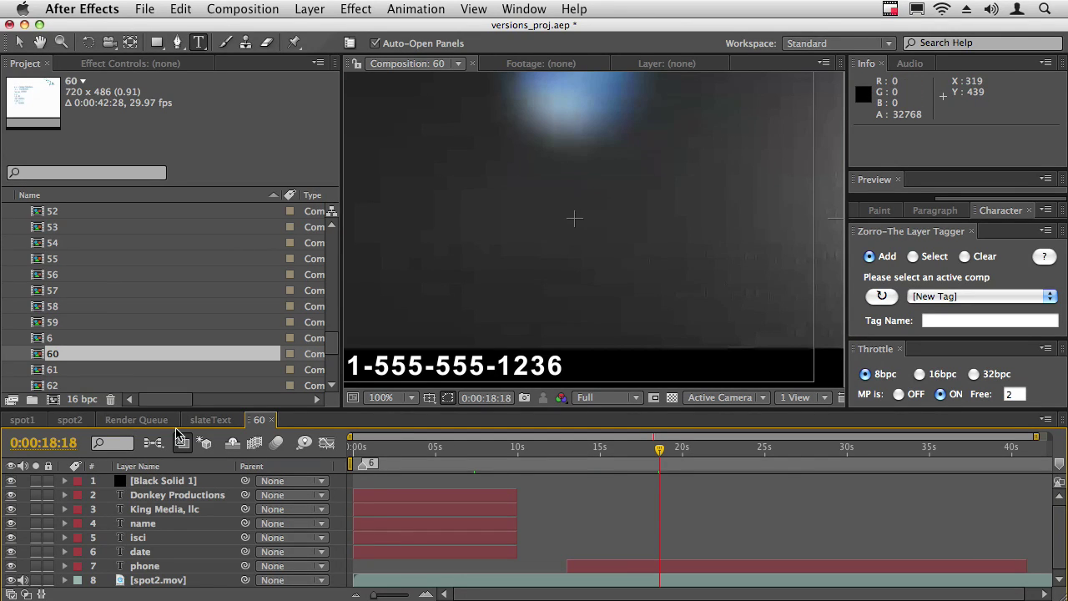
{"action": "left_click", "coordinate": [137, 420]}
{"action": "left_click_drag", "start_coordinate": [432, 416], "coordinate": [434, 182]}
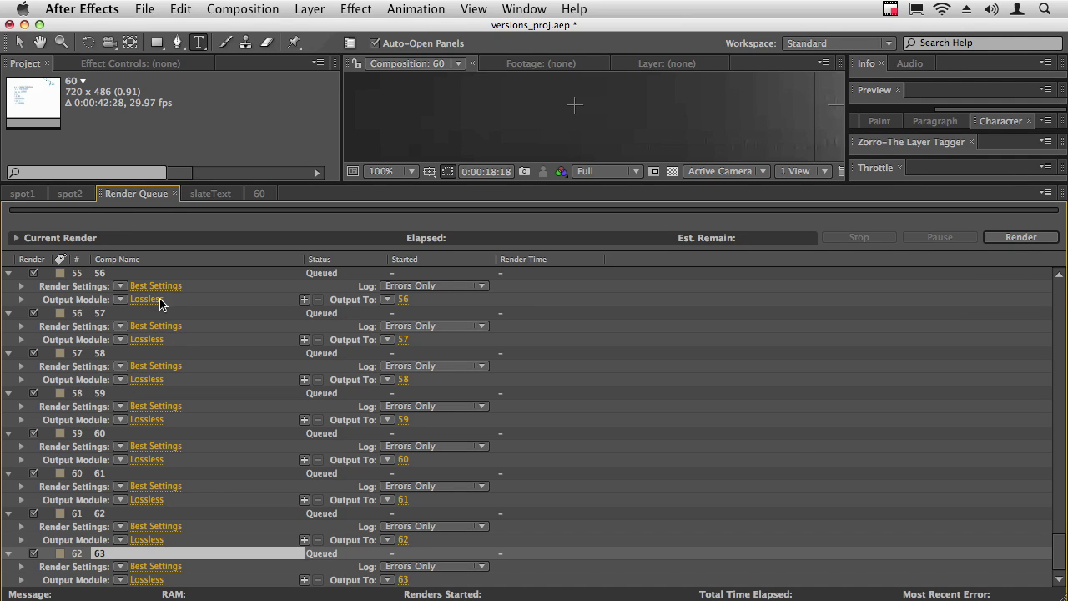
Step: Inspect the Render Settings templates under Edit > Templates and cancel without changes
{"action": "left_click", "coordinate": [173, 7]}
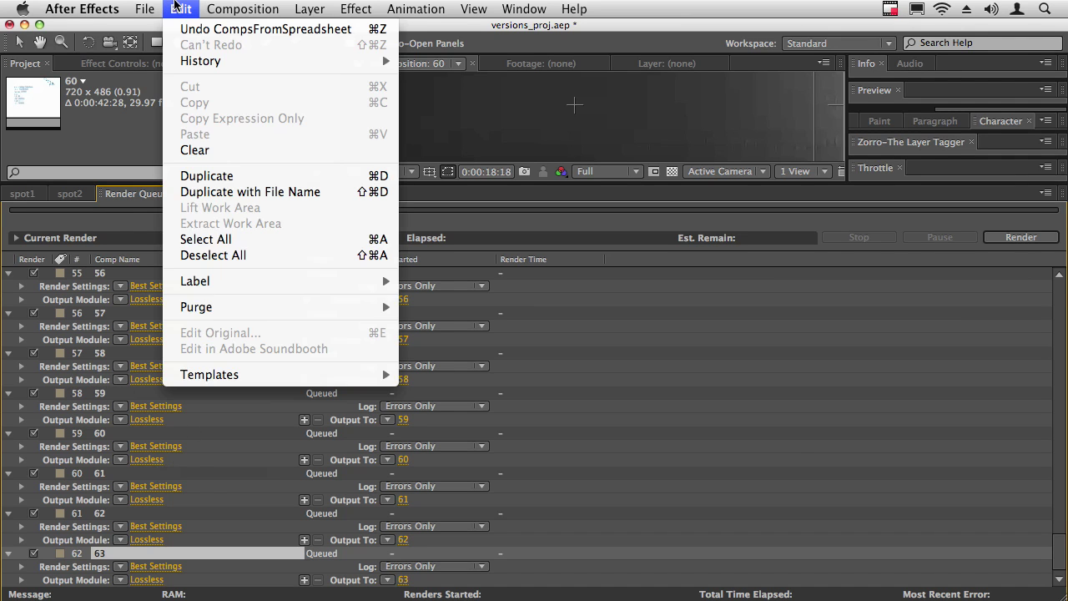
{"action": "mouse_move", "coordinate": [318, 380]}
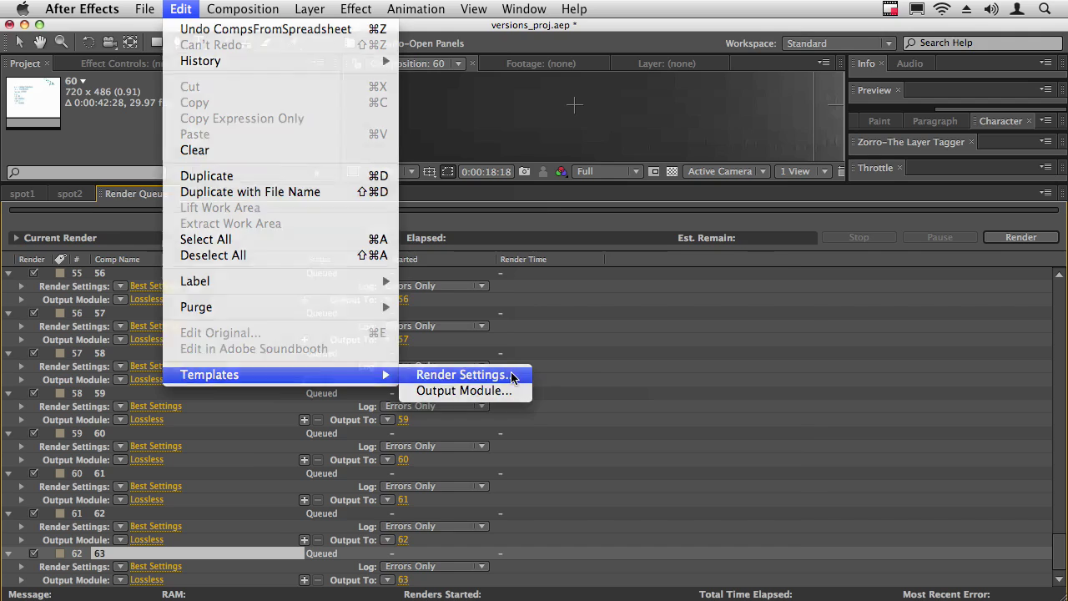
{"action": "left_click", "coordinate": [508, 376]}
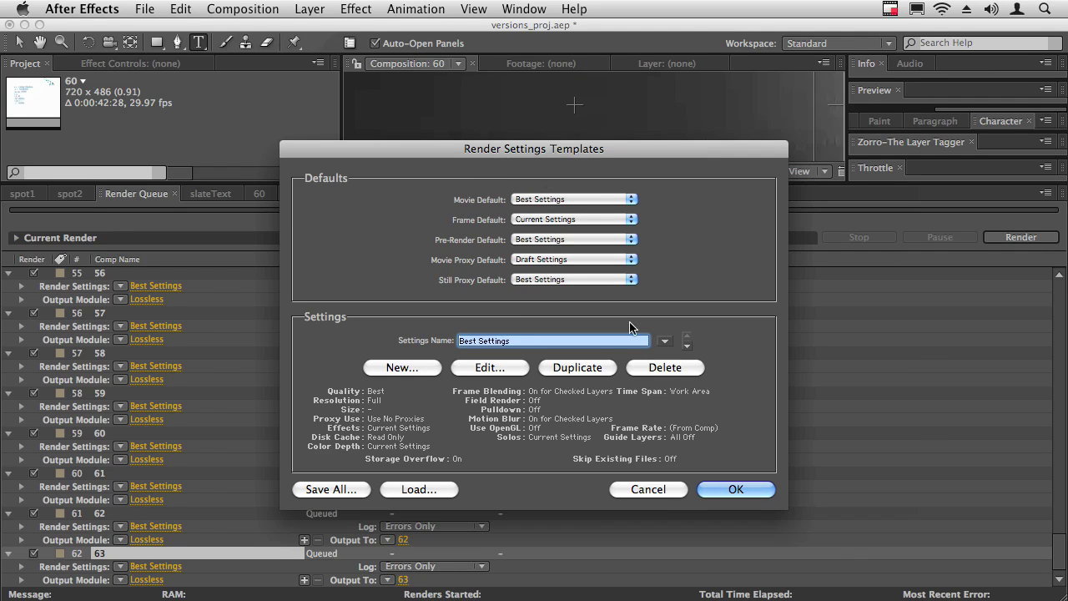
{"action": "left_click", "coordinate": [655, 495]}
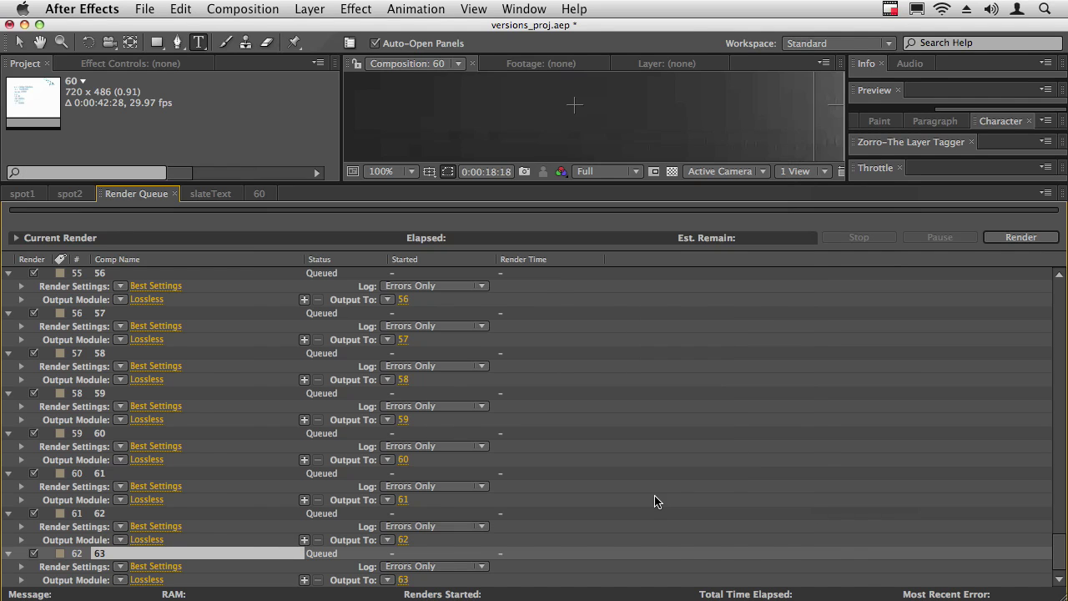
Step: Shrink the Render Queue so the comp list and comp 60 viewer fill the screen
{"action": "left_click", "coordinate": [173, 7]}
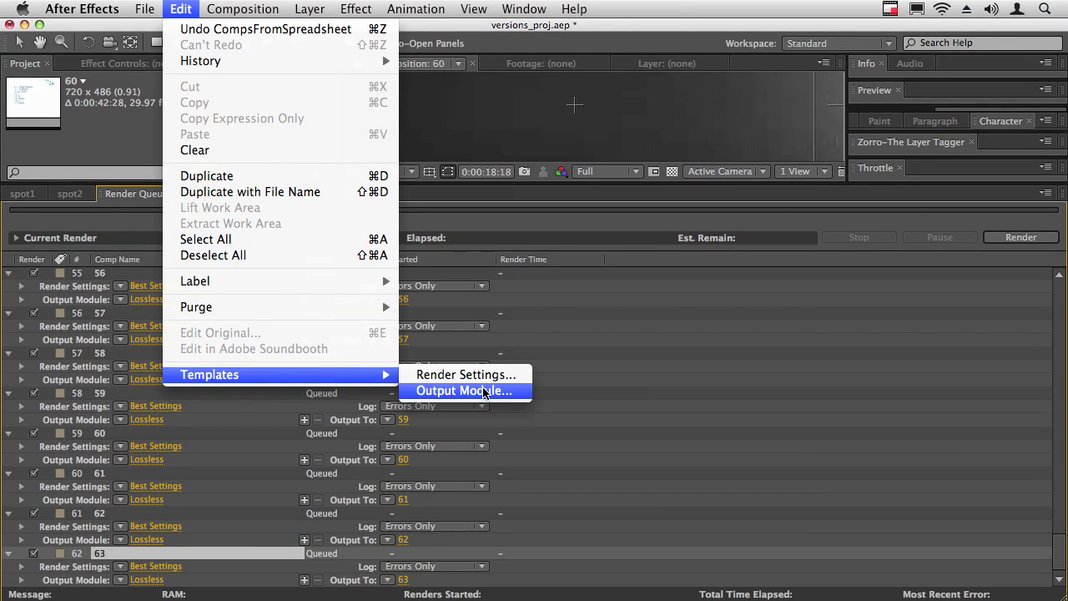
{"action": "left_click", "coordinate": [504, 352]}
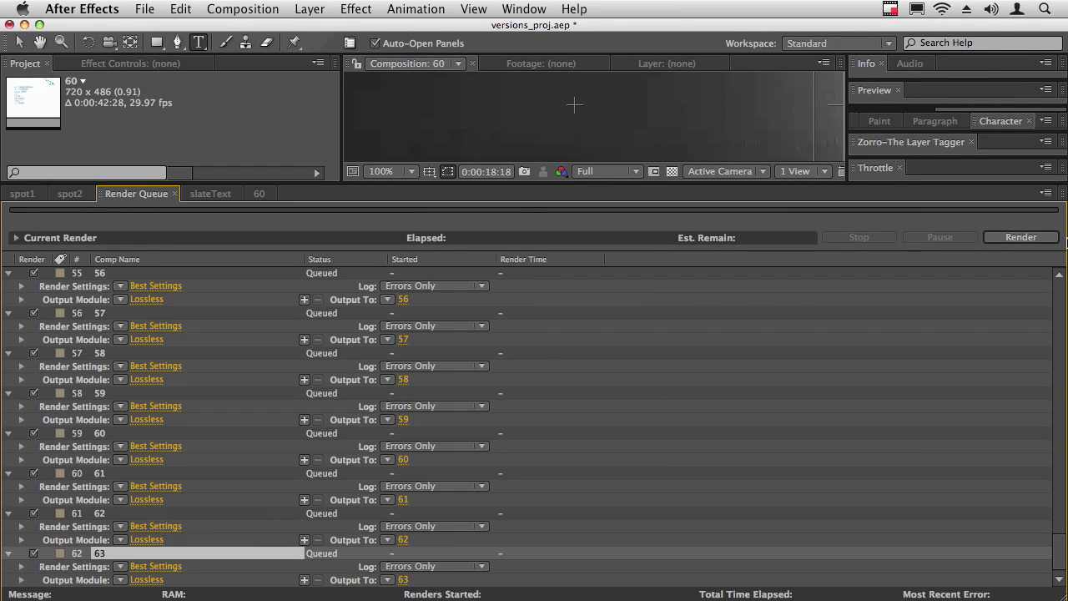
{"action": "left_click_drag", "start_coordinate": [249, 184], "coordinate": [267, 467]}
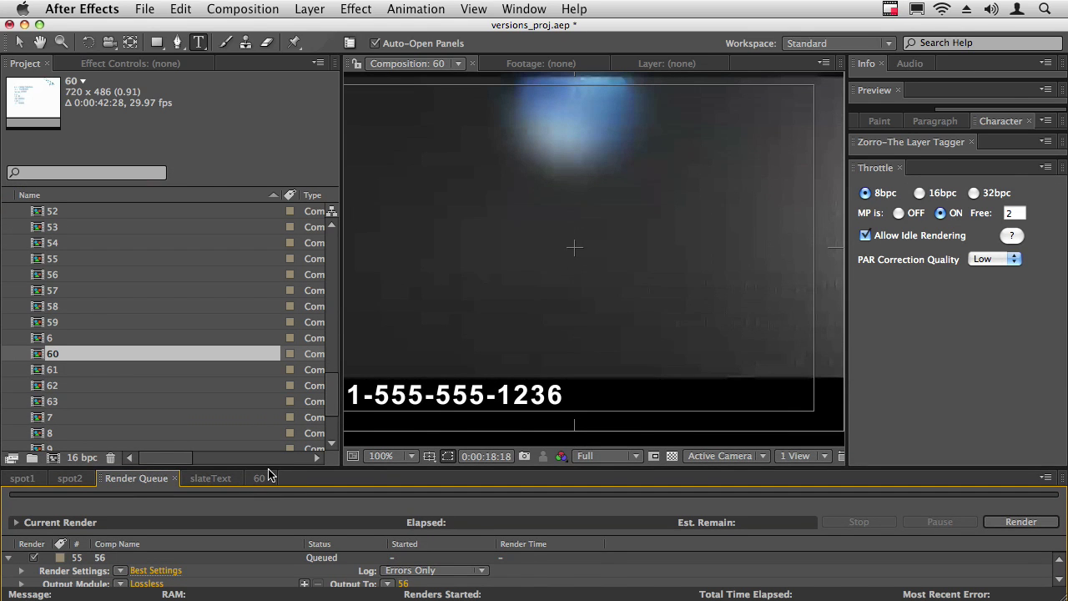